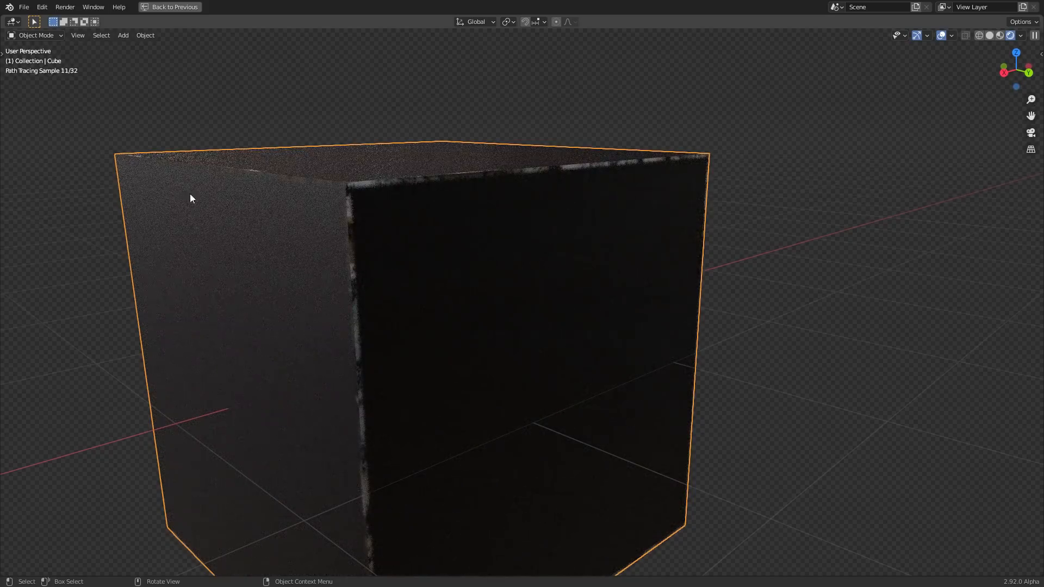
Inset the cube's top face and sink the inner face into the block while the material is rendered
{"action": "middle_click_drag", "start_coordinate": [384, 213], "coordinate": [397, 235]}
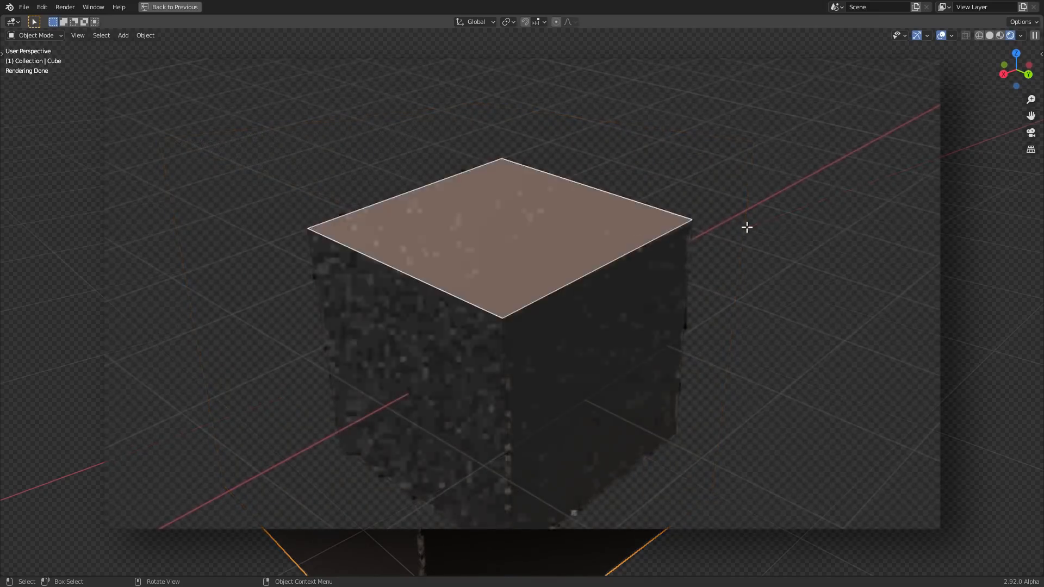
{"action": "middle_click_drag", "start_coordinate": [747, 227], "coordinate": [685, 235]}
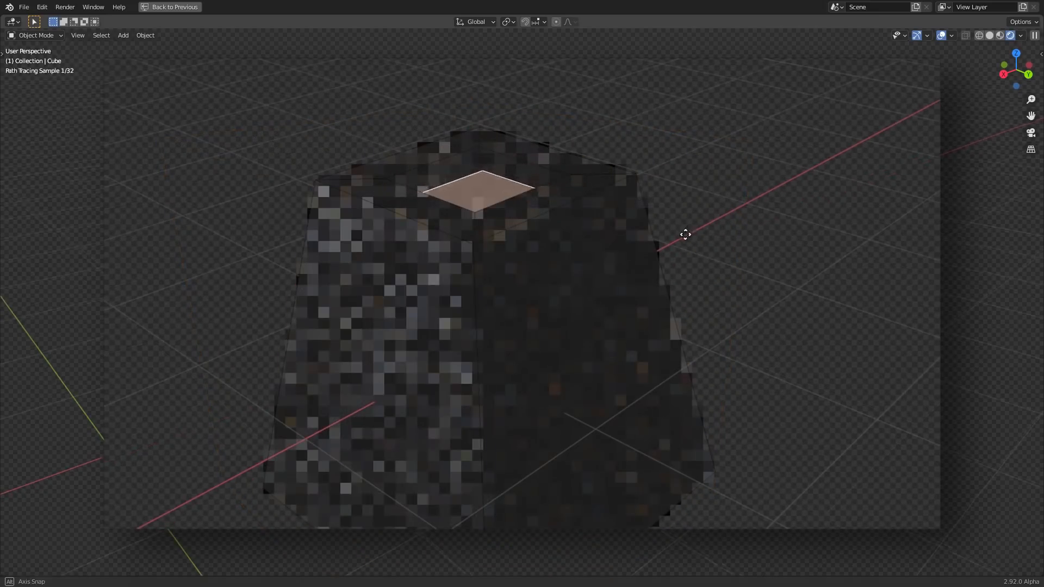
{"action": "key", "text": "Tab"}
{"action": "scroll", "coordinate": [592, 239], "scroll_direction": "up", "scroll_amount": 4}
{"action": "scroll", "coordinate": [383, 130], "scroll_direction": "down", "scroll_amount": 4}
{"action": "key", "text": "Tab"}
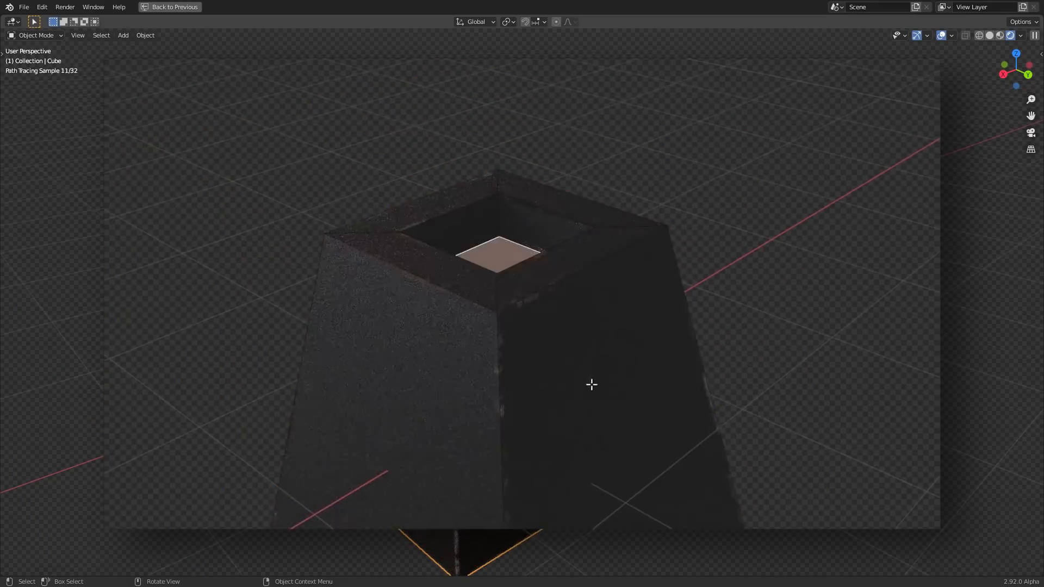
Extrude one of the cube's side faces outward and return to Object Mode to view the edge wear
{"action": "left_click", "coordinate": [596, 386]}
{"action": "key", "text": "e"}
{"action": "left_click", "coordinate": [864, 408]}
{"action": "key", "text": "Tab"}
{"action": "middle_click_drag", "start_coordinate": [740, 341], "coordinate": [752, 206]}
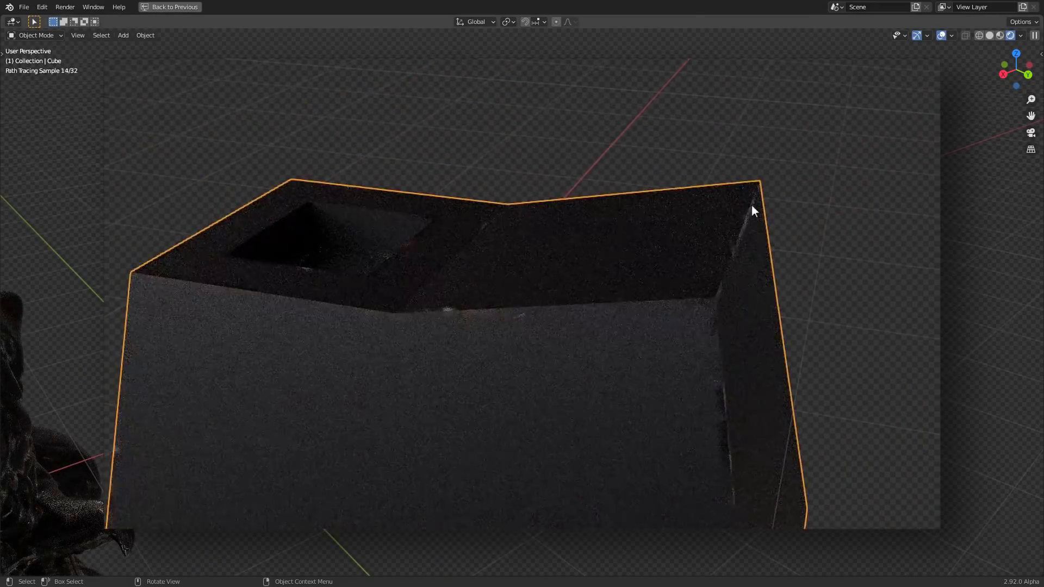
Examine the edge wear on the creature bust from the front, and restore the full Shading layout
{"action": "scroll", "coordinate": [541, 282], "scroll_direction": "down", "scroll_amount": 2}
{"action": "middle_click_drag", "start_coordinate": [450, 287], "coordinate": [570, 214], "text": "shift"}
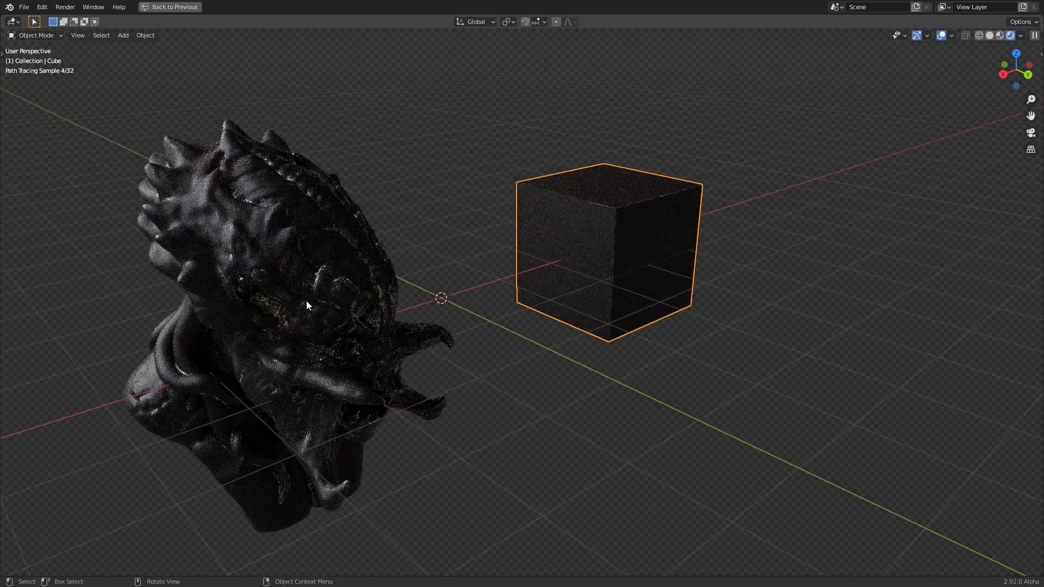
{"action": "middle_click_drag", "start_coordinate": [307, 306], "coordinate": [432, 286]}
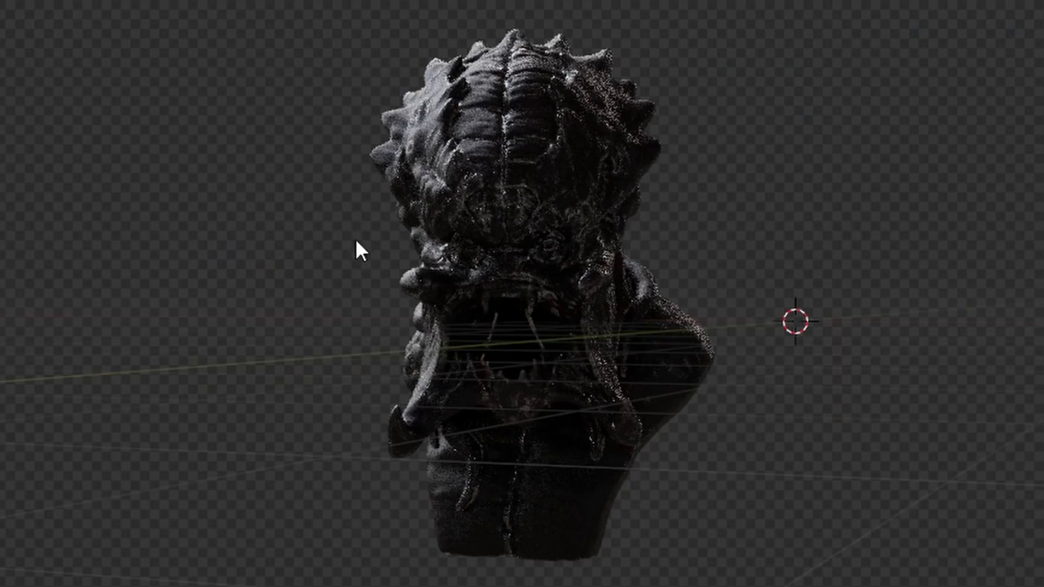
{"action": "scroll", "coordinate": [474, 319], "scroll_direction": "up", "scroll_amount": 1}
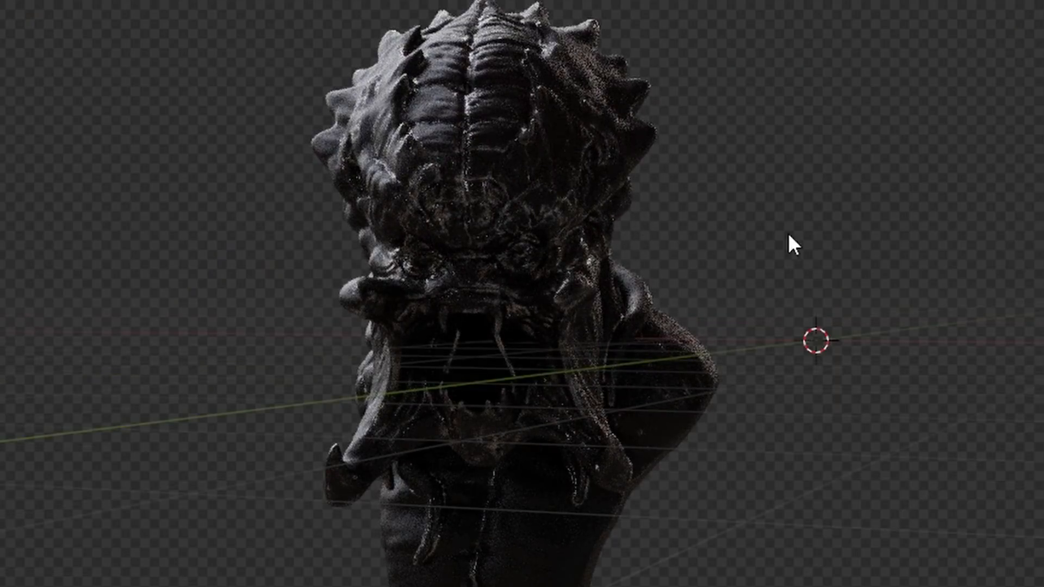
{"action": "scroll", "coordinate": [935, 263], "scroll_direction": "down", "scroll_amount": 2}
{"action": "key", "text": "ctrl+space"}
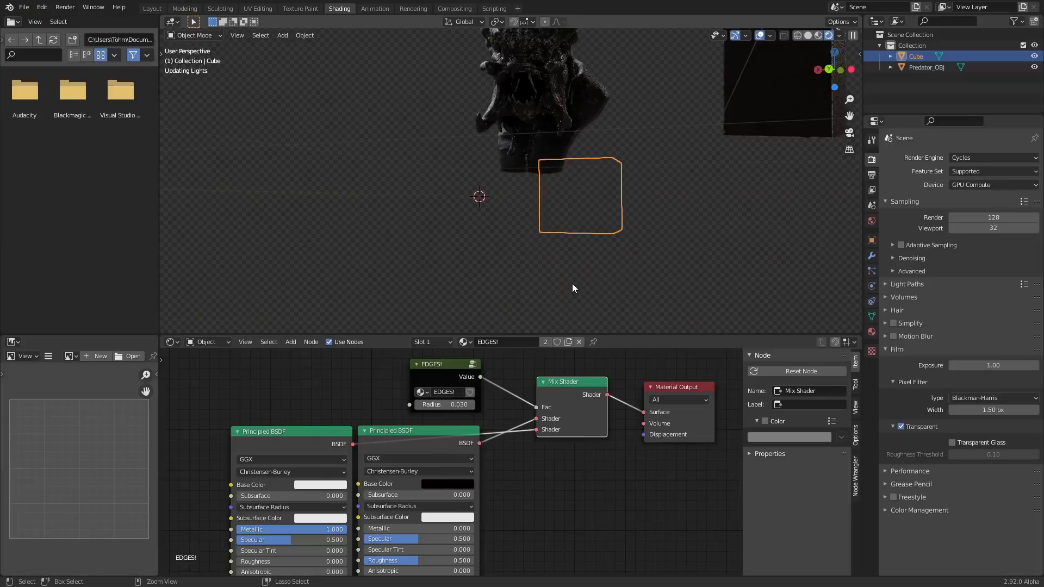
Deselect the cube and examine both objects together with the EDGES! group's connections in the node tree
{"action": "middle_click_drag", "start_coordinate": [603, 159], "coordinate": [649, 189]}
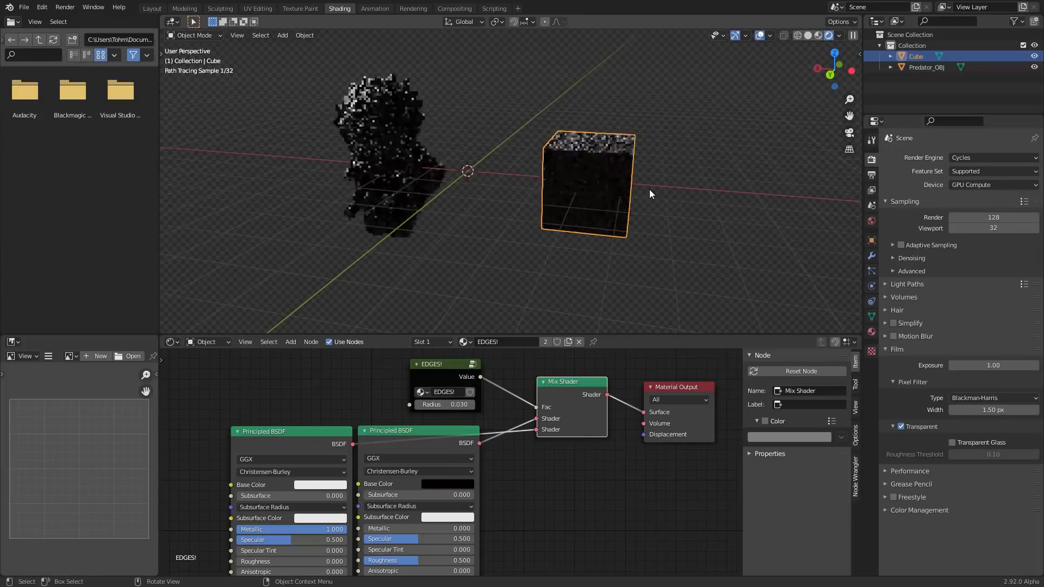
{"action": "left_click", "coordinate": [649, 190]}
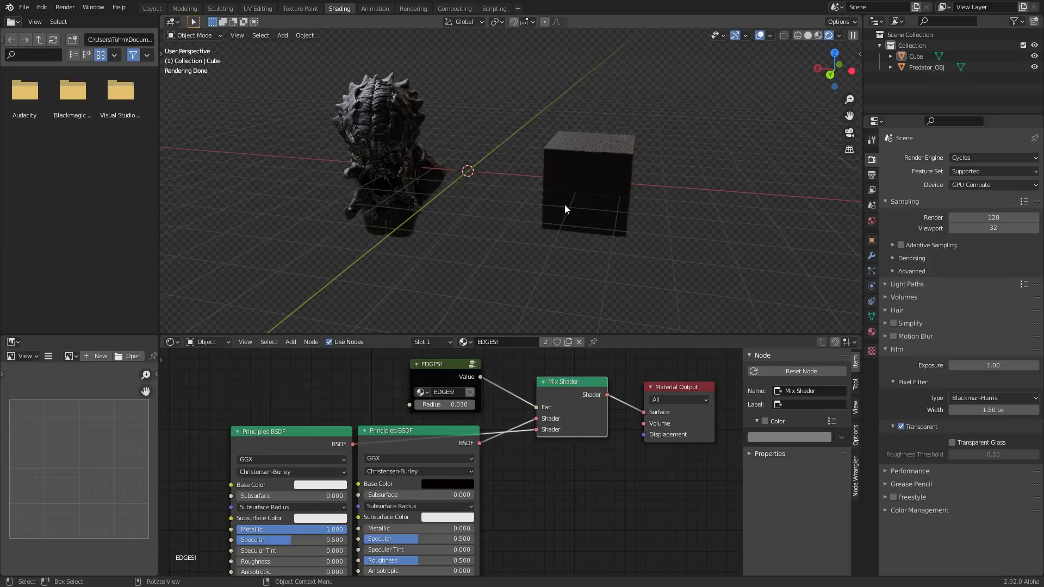
{"action": "scroll", "coordinate": [541, 184], "scroll_direction": "up", "scroll_amount": 2}
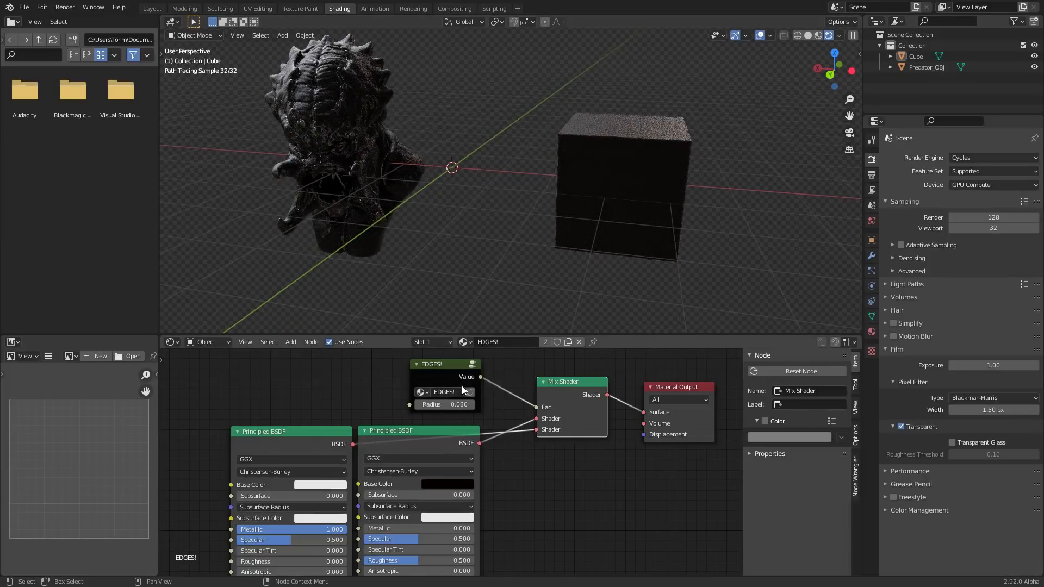
{"action": "middle_click_drag", "start_coordinate": [506, 408], "coordinate": [524, 432]}
{"action": "scroll", "coordinate": [468, 405], "scroll_direction": "up", "scroll_amount": 3}
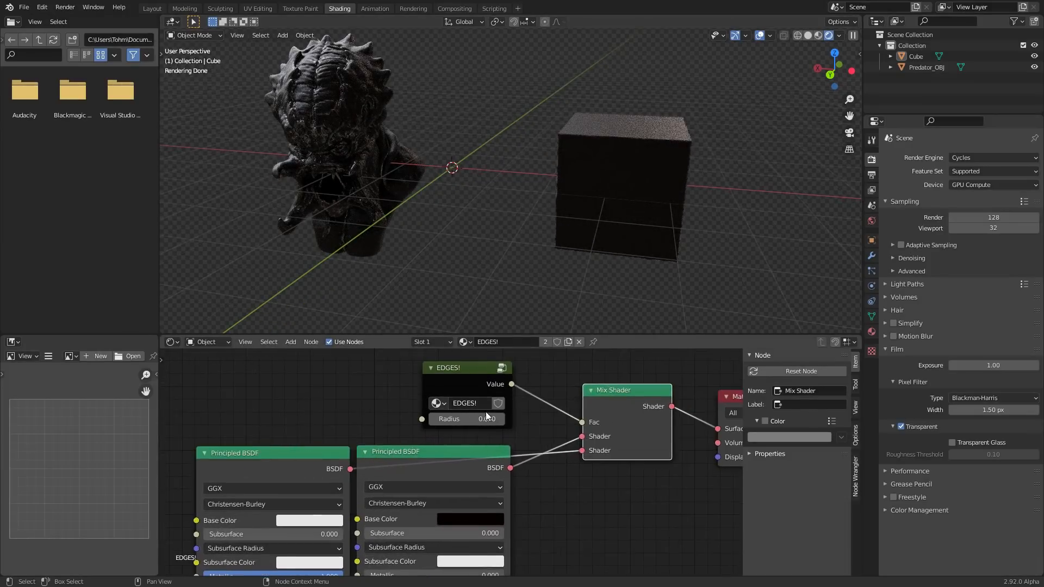
{"action": "middle_click_drag", "start_coordinate": [631, 145], "coordinate": [652, 159]}
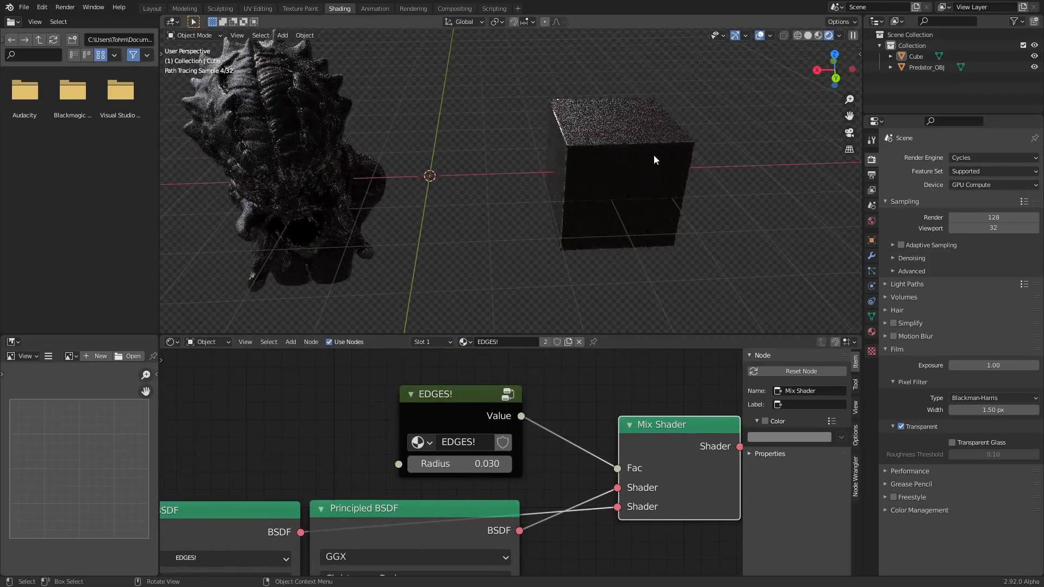
{"action": "scroll", "coordinate": [408, 453], "scroll_direction": "down", "scroll_amount": 2}
Preview the black Principled BSDF, the metallic Principled BSDF and the Mix Shader one after another on the objects
{"action": "left_click", "coordinate": [409, 449], "text": "ctrl+shift"}
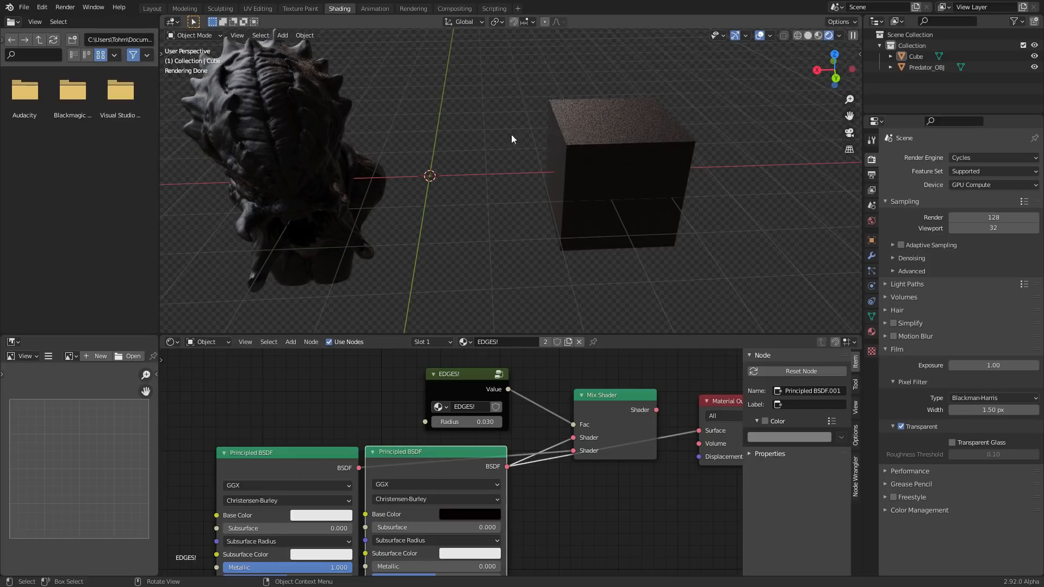
{"action": "left_click", "coordinate": [310, 454], "text": "ctrl+shift"}
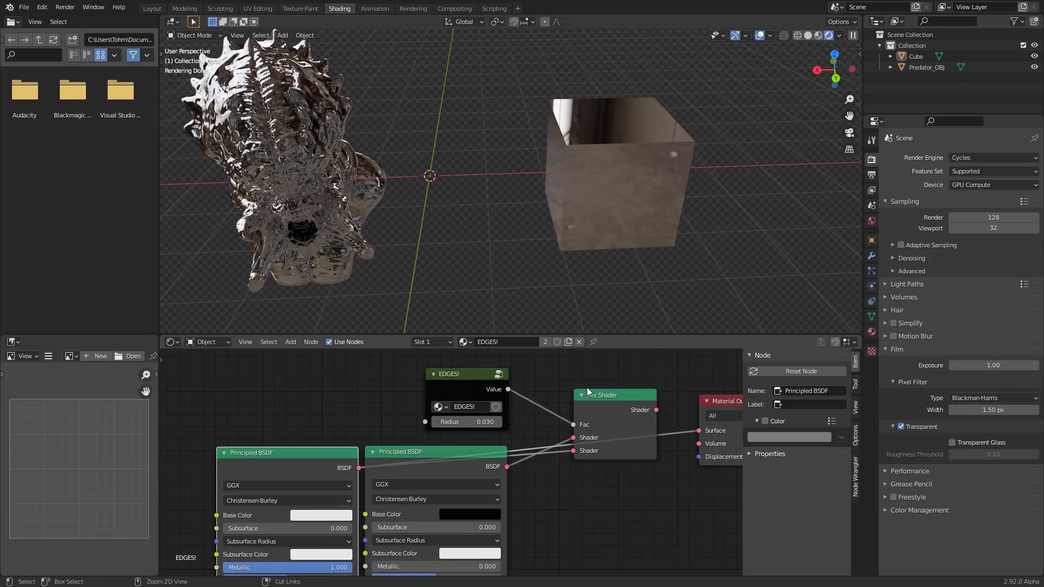
{"action": "left_click", "coordinate": [603, 393], "text": "ctrl+shift"}
Try a larger radius on the EDGES! node group and undo the change
{"action": "left_click_drag", "start_coordinate": [462, 422], "coordinate": [513, 422]}
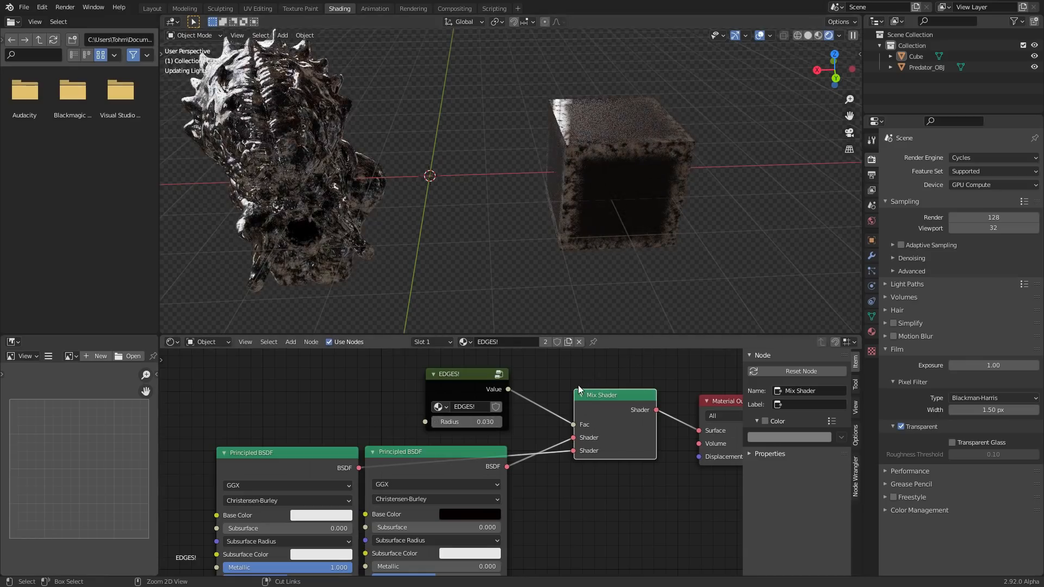
{"action": "key", "text": "ctrl+z"}
Delete the EDGES! node group from the material's node tree
{"action": "scroll", "coordinate": [478, 456], "scroll_direction": "down", "scroll_amount": 3}
{"action": "scroll", "coordinate": [425, 448], "scroll_direction": "down", "scroll_amount": 2}
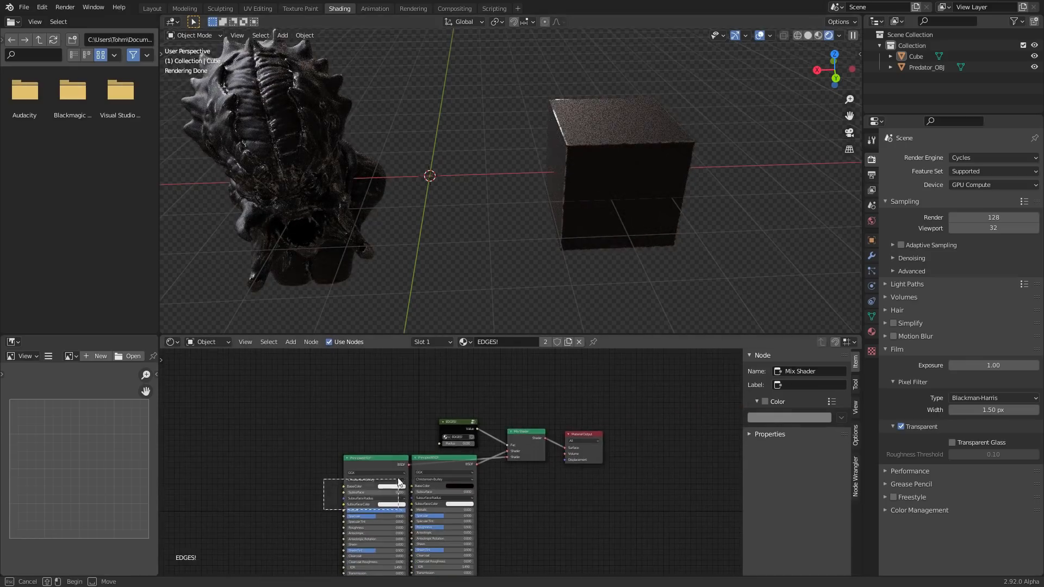
{"action": "key", "text": "x"}
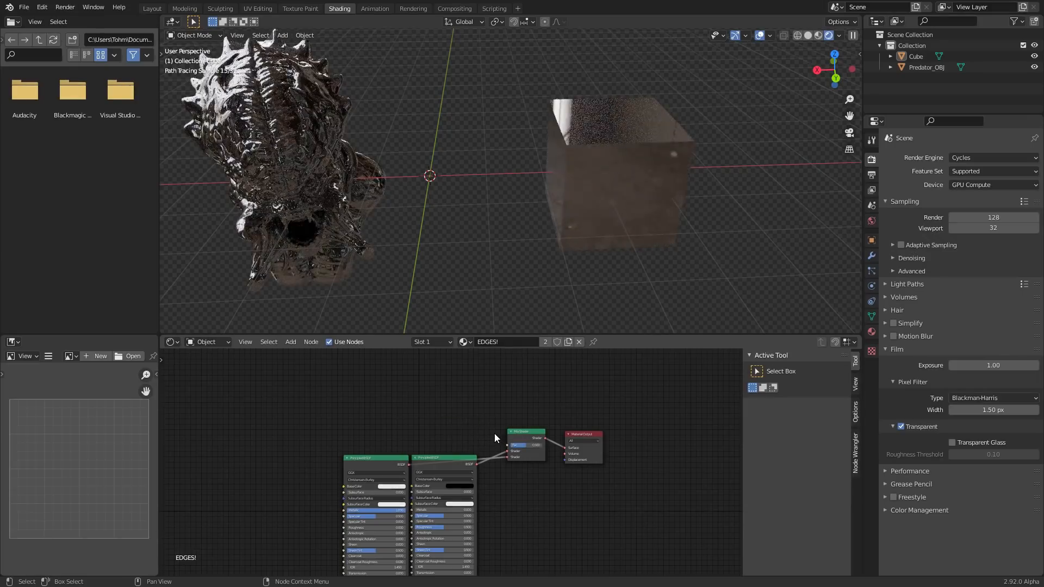
Set the Mix Shader factor to 1.000 so only the metallic Principled BSDF is used
{"action": "scroll", "coordinate": [494, 435], "scroll_direction": "up", "scroll_amount": 5}
{"action": "scroll", "coordinate": [396, 452], "scroll_direction": "down", "scroll_amount": 2}
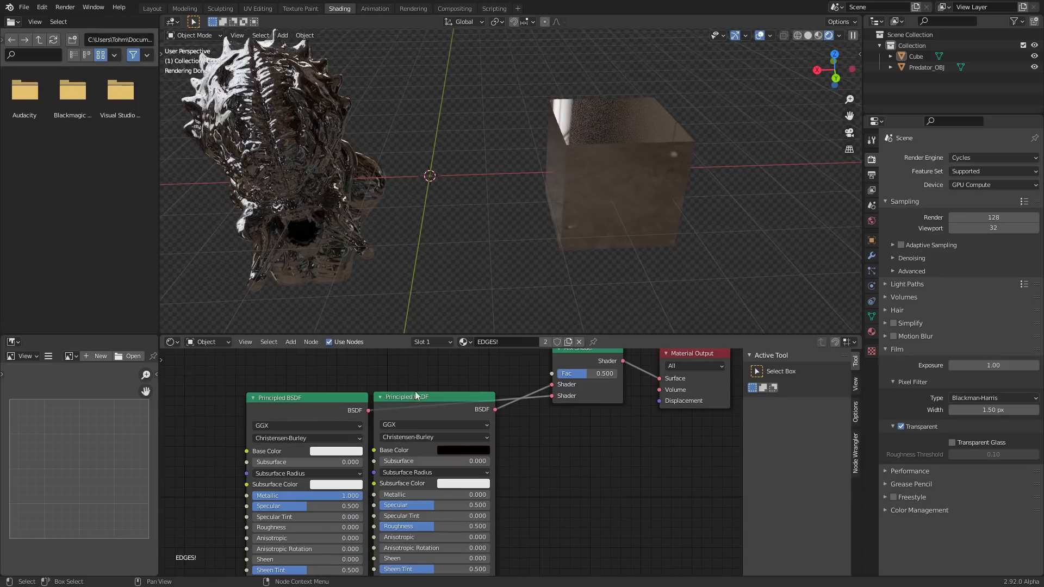
{"action": "middle_click_drag", "start_coordinate": [466, 207], "coordinate": [470, 185]}
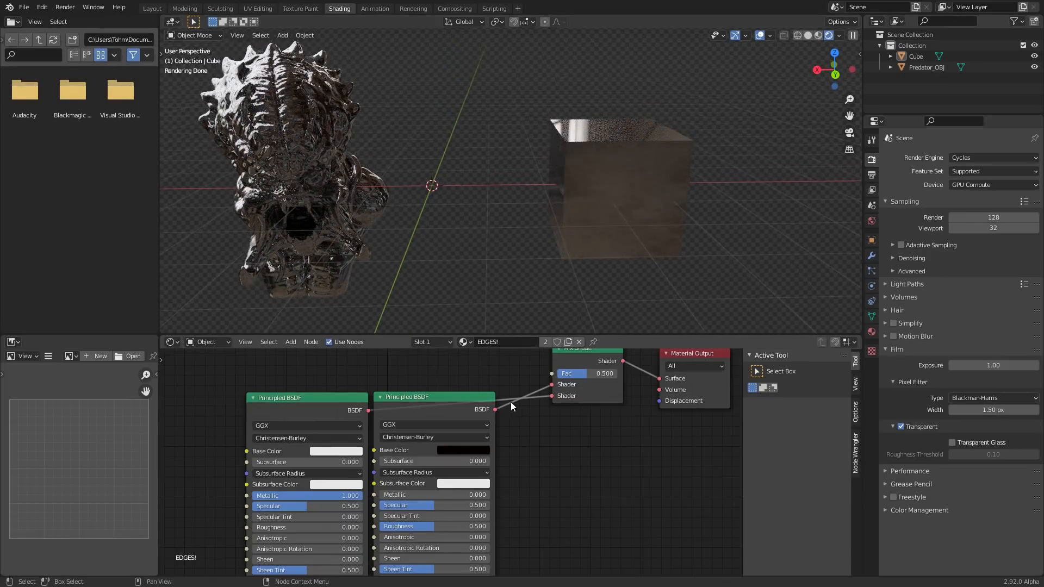
{"action": "middle_click_drag", "start_coordinate": [512, 405], "coordinate": [518, 432]}
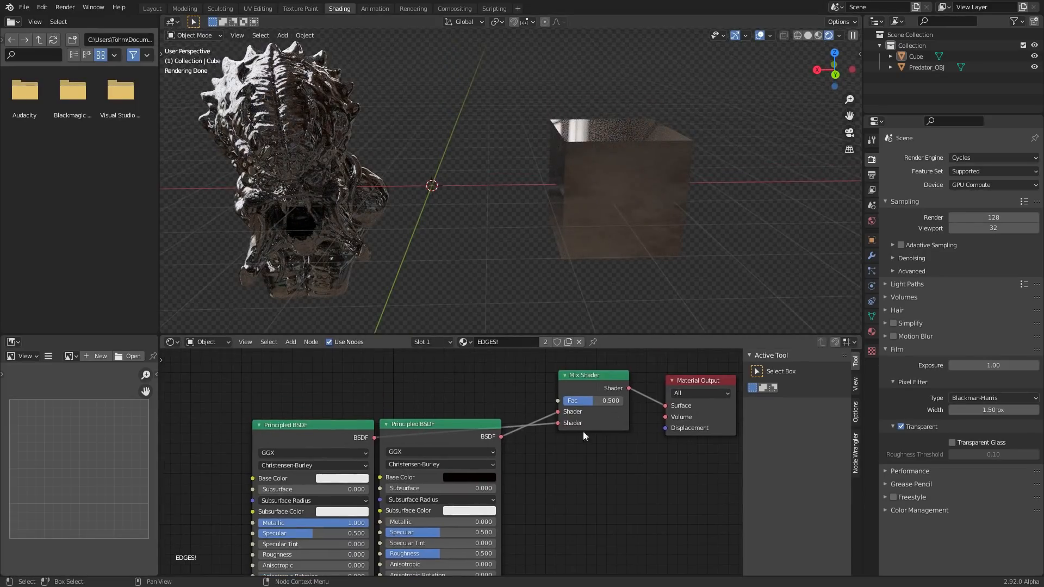
{"action": "left_click", "coordinate": [595, 376]}
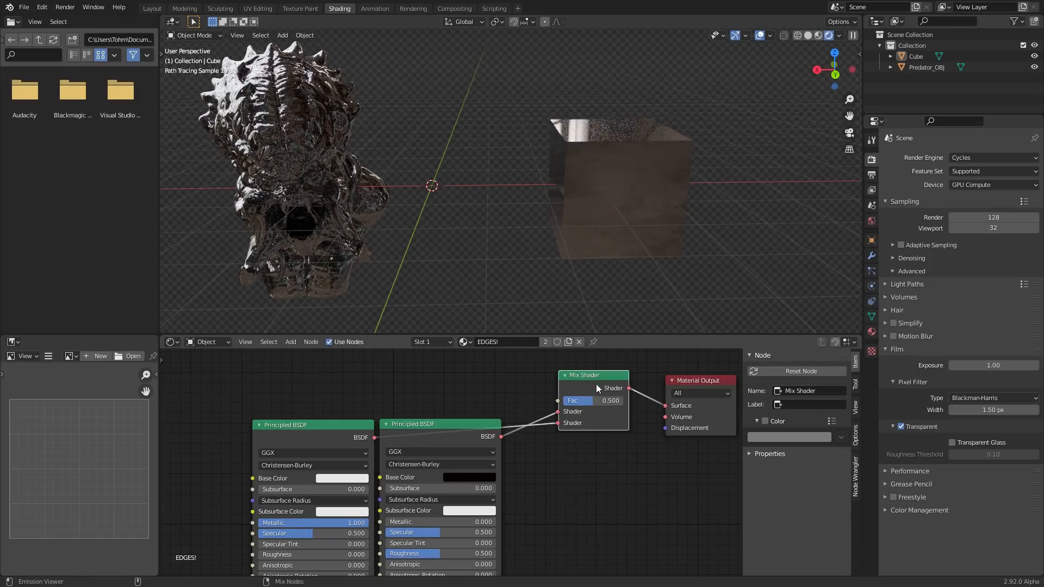
{"action": "left_click_drag", "start_coordinate": [596, 400], "coordinate": [623, 401]}
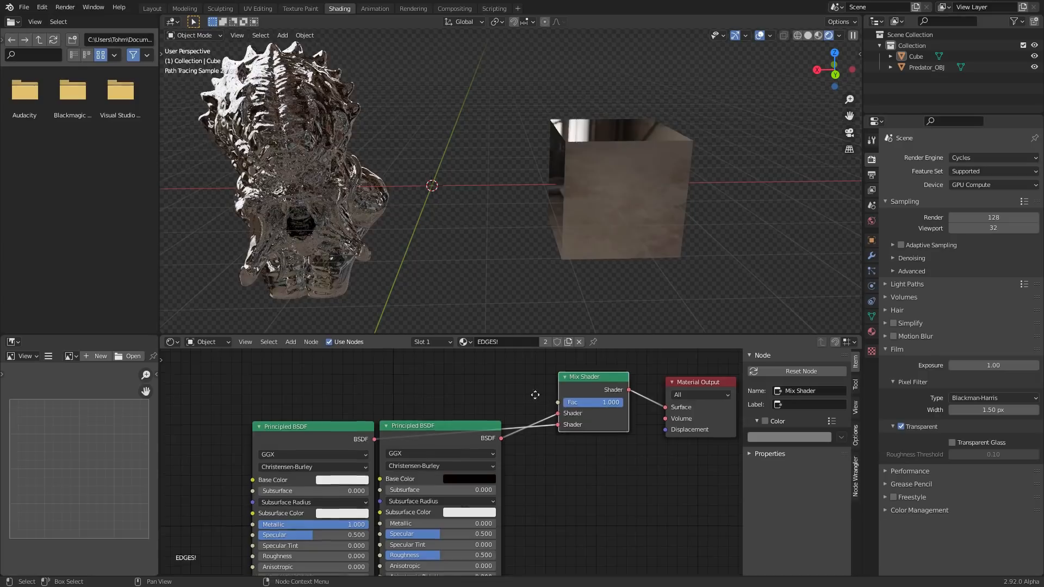
Add a Bevel node in the empty area above the two Principled BSDF nodes
{"action": "middle_click_drag", "start_coordinate": [529, 392], "coordinate": [623, 462]}
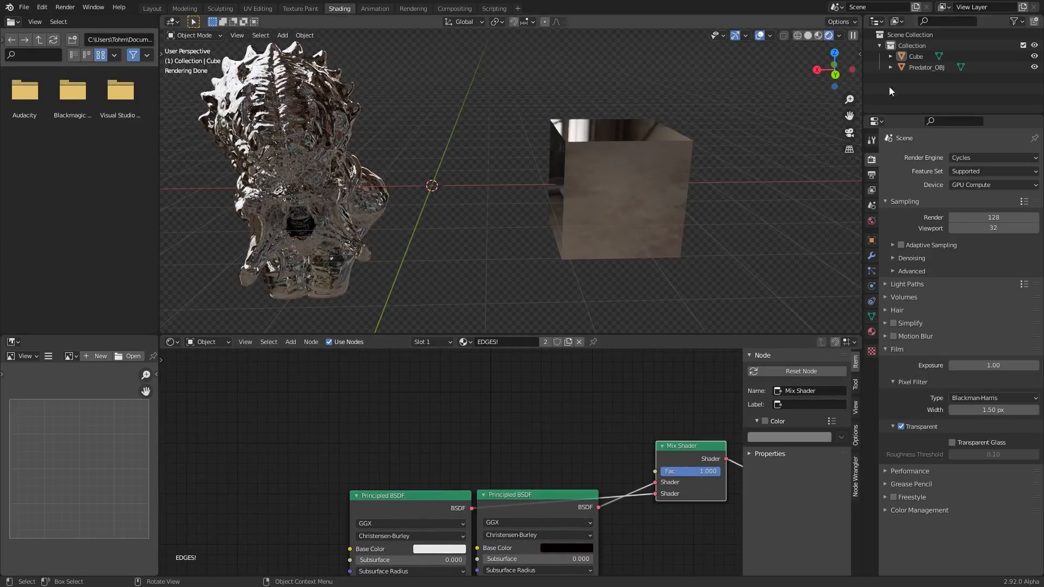
{"action": "middle_click_drag", "start_coordinate": [494, 457], "coordinate": [388, 450]}
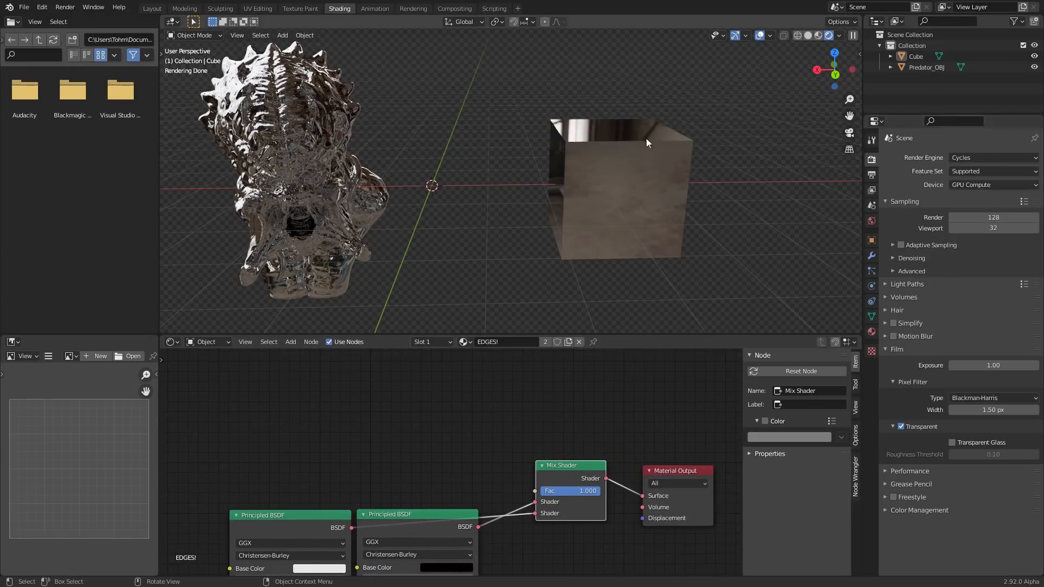
{"action": "middle_click_drag", "start_coordinate": [646, 138], "coordinate": [621, 148]}
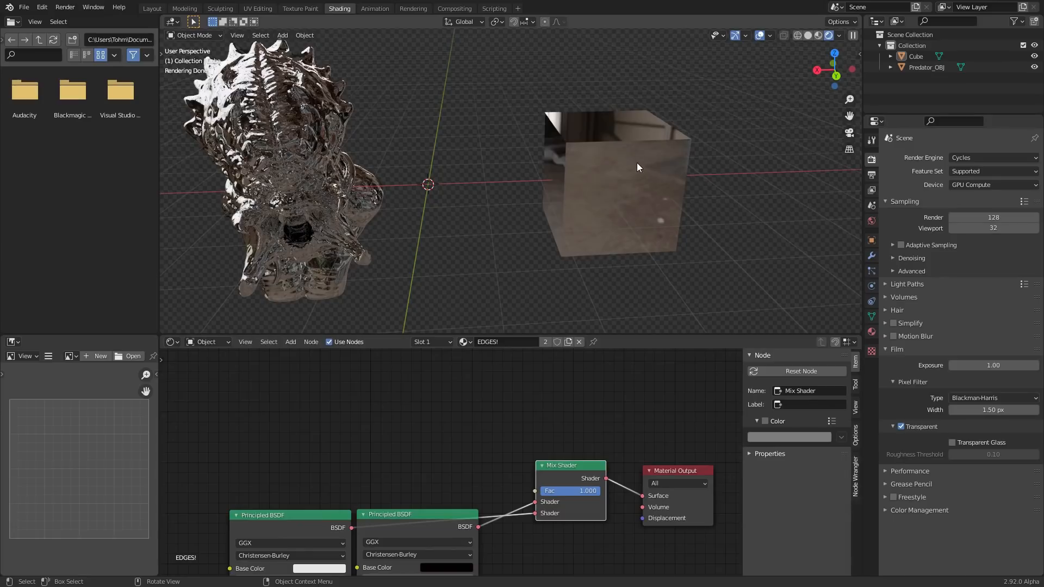
{"action": "scroll", "coordinate": [364, 416], "scroll_direction": "up", "scroll_amount": 2}
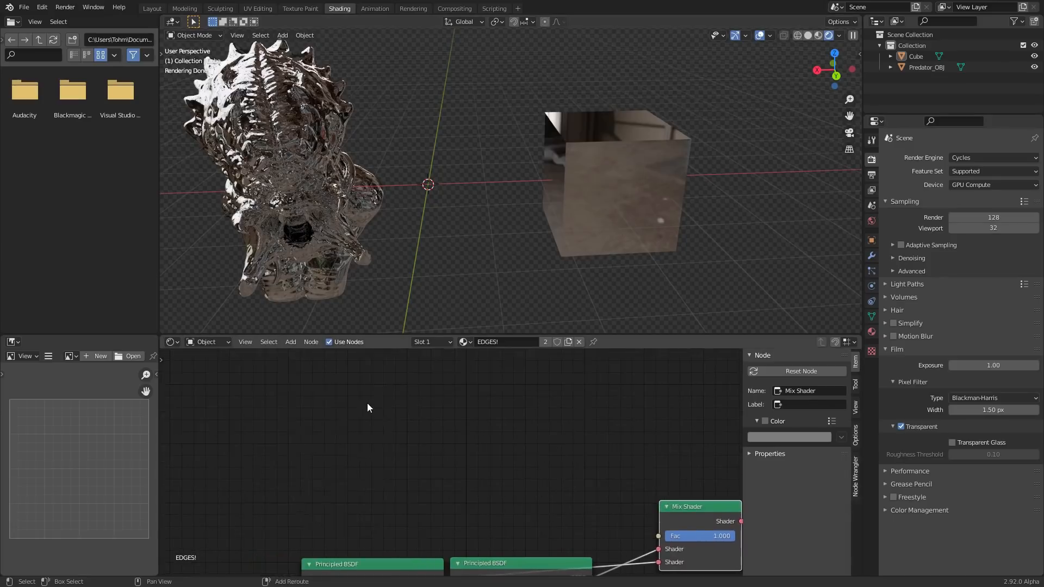
{"action": "key", "text": "shift+a"}
{"action": "left_click", "coordinate": [365, 402]}
{"action": "type", "text": "bevel"}
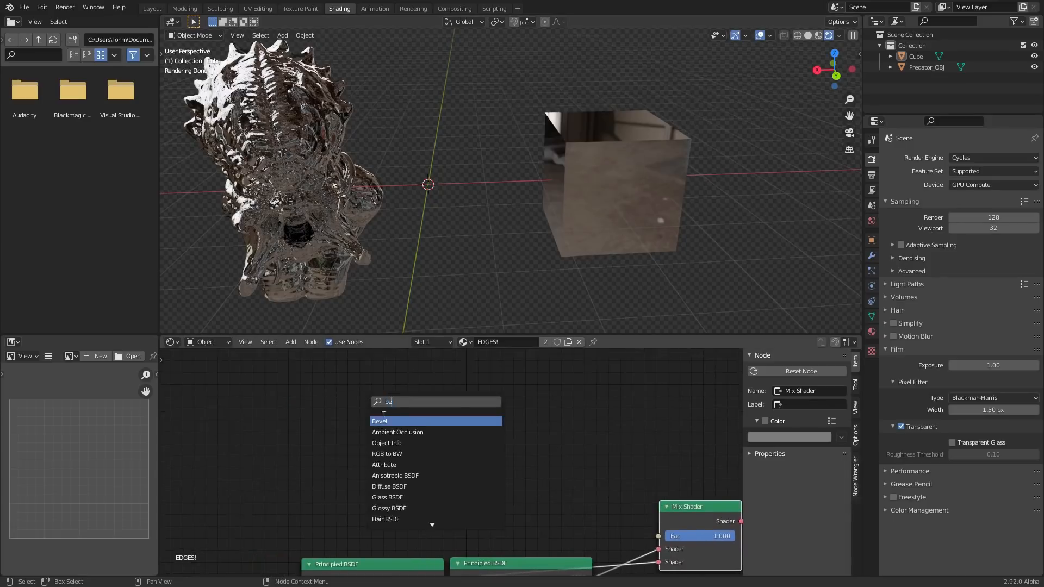
{"action": "key", "text": "Return"}
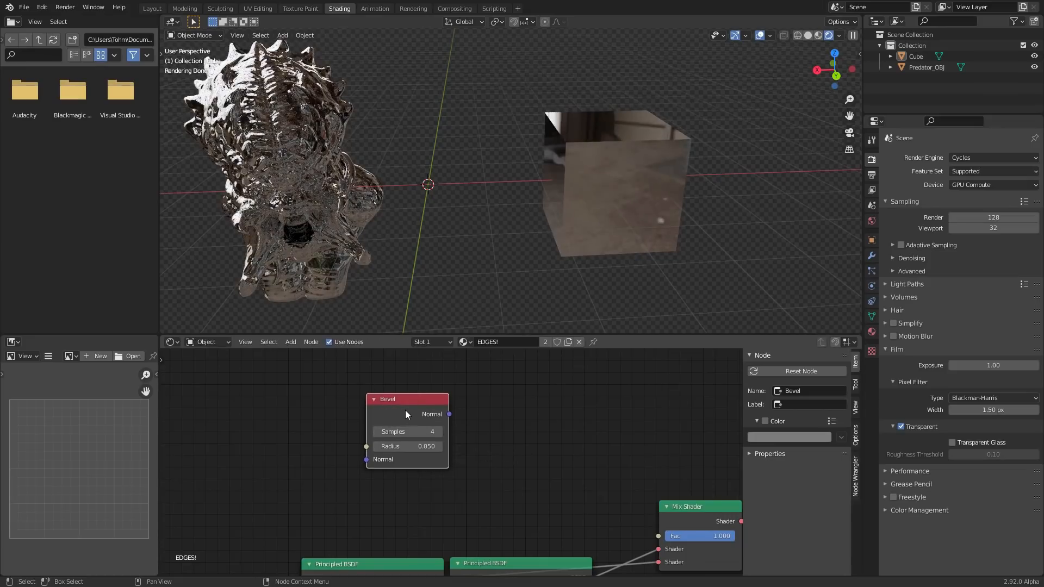
Preview the Bevel node's Normal output and examine the cube's edges and corner up close
{"action": "left_click", "coordinate": [415, 399], "text": "ctrl+shift"}
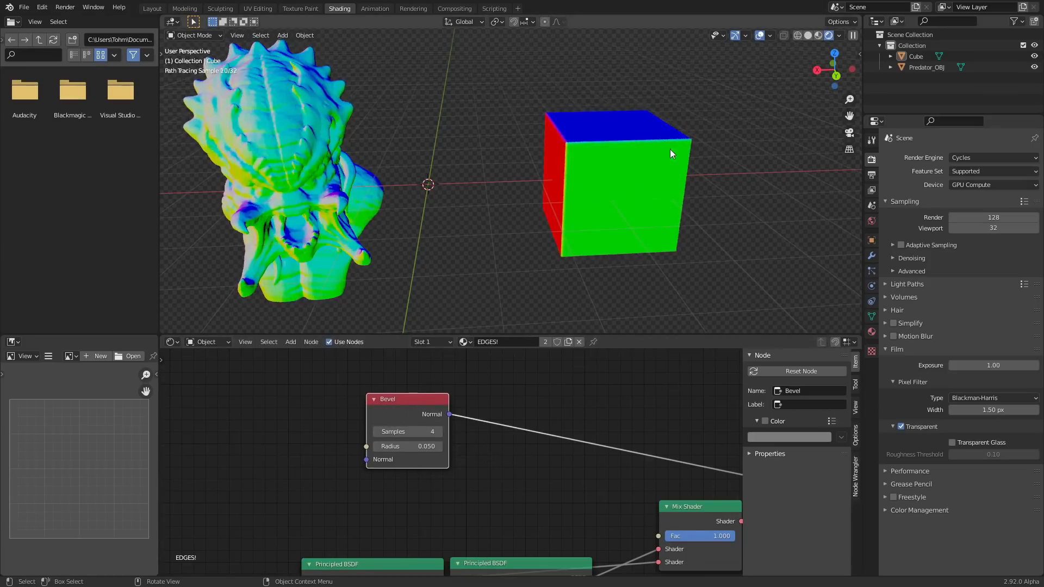
{"action": "scroll", "coordinate": [658, 125], "scroll_direction": "up", "scroll_amount": 3}
{"action": "middle_click_drag", "start_coordinate": [633, 122], "coordinate": [495, 177], "text": "shift"}
{"action": "scroll", "coordinate": [500, 176], "scroll_direction": "up", "scroll_amount": 2}
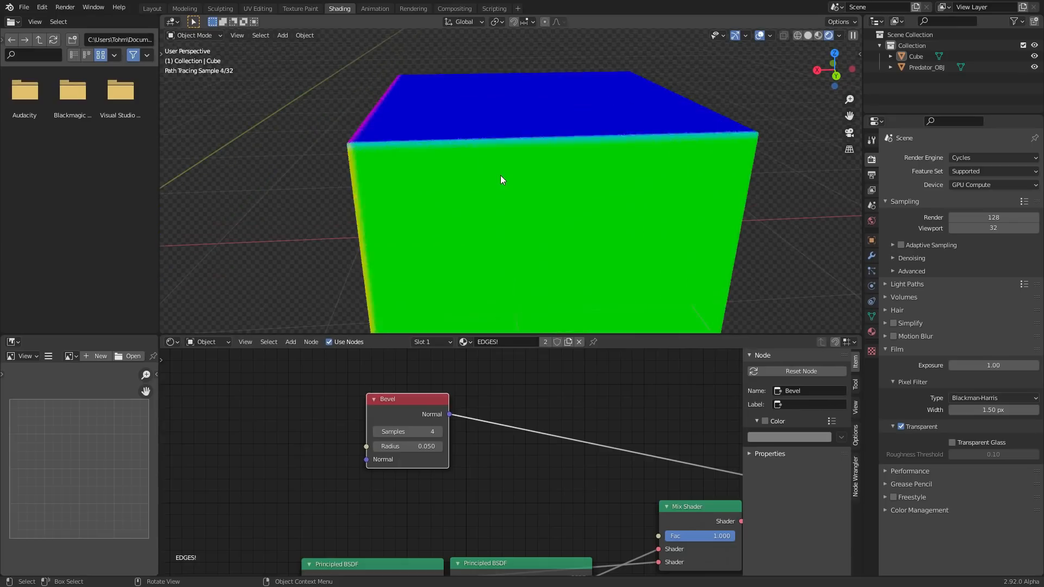
{"action": "middle_click_drag", "start_coordinate": [427, 143], "coordinate": [476, 164]}
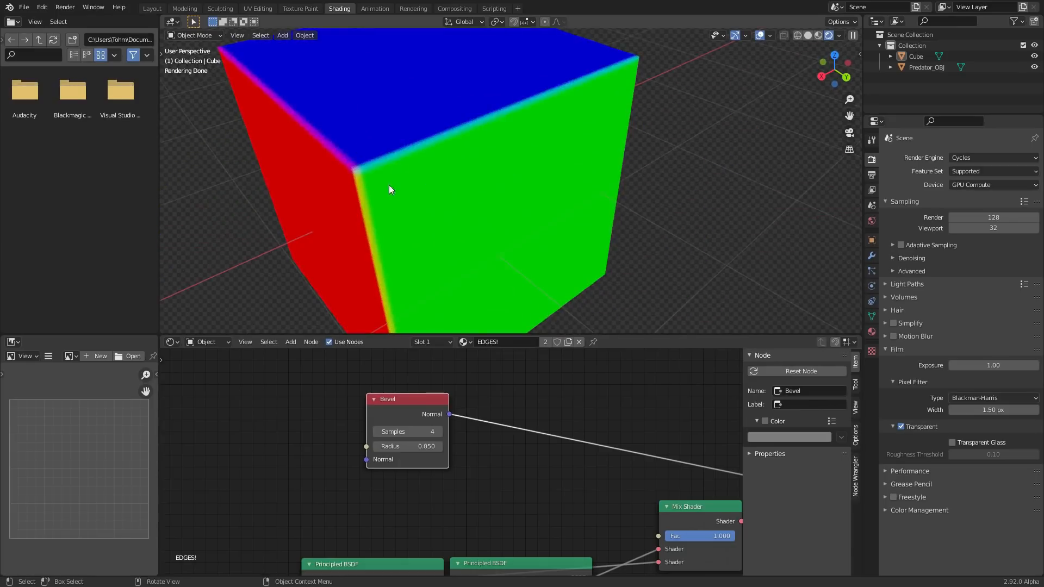
{"action": "scroll", "coordinate": [503, 176], "scroll_direction": "down", "scroll_amount": 2}
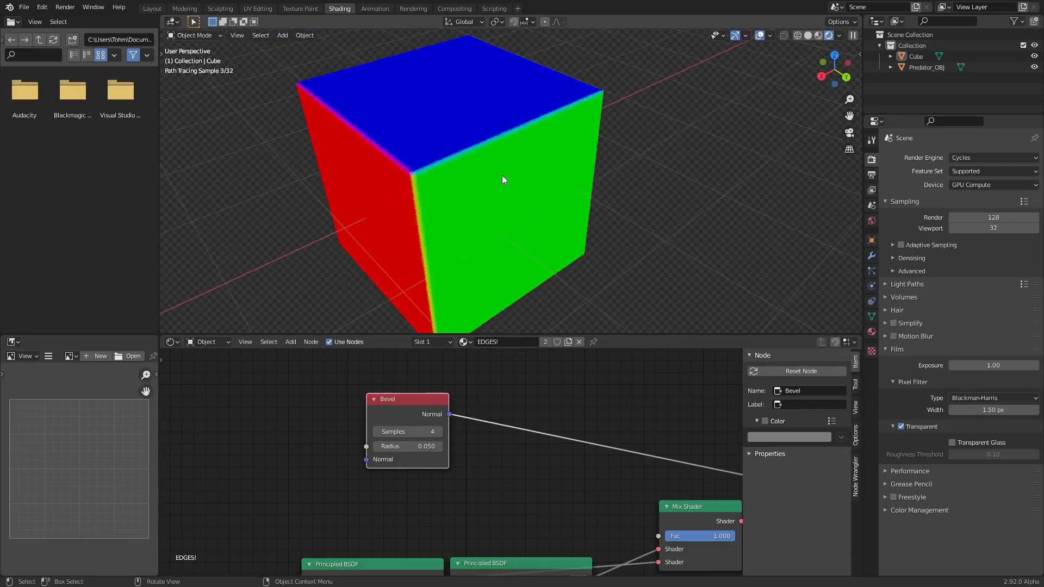
Add a Texture Coordinate node before the Bevel node and connect its Normal output to the Bevel's Normal input
{"action": "middle_click_drag", "start_coordinate": [262, 459], "coordinate": [440, 509]}
{"action": "key", "text": "shift+a"}
{"action": "left_click", "coordinate": [360, 412]}
{"action": "type", "text": "tex"}
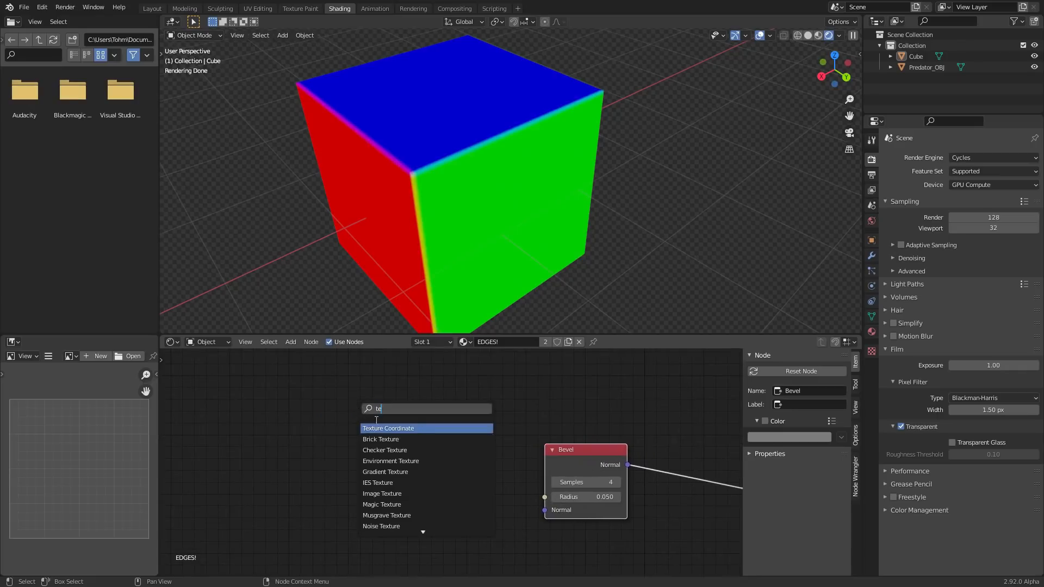
{"action": "key", "text": "Return"}
{"action": "left_click", "coordinate": [358, 409]}
{"action": "left_click_drag", "start_coordinate": [429, 431], "coordinate": [538, 508]}
Preview the Texture Coordinate node's Normal output and compare its effect on the cube and the bust
{"action": "middle_click_drag", "start_coordinate": [579, 474], "coordinate": [491, 473]}
{"action": "left_click", "coordinate": [307, 411], "text": "ctrl+shift"}
{"action": "left_click", "coordinate": [306, 411], "text": "ctrl+shift"}
{"action": "middle_click_drag", "start_coordinate": [452, 161], "coordinate": [586, 212]}
{"action": "scroll", "coordinate": [423, 161], "scroll_direction": "down", "scroll_amount": 3}
{"action": "scroll", "coordinate": [606, 190], "scroll_direction": "down", "scroll_amount": 2}
{"action": "scroll", "coordinate": [586, 212], "scroll_direction": "up", "scroll_amount": 3}
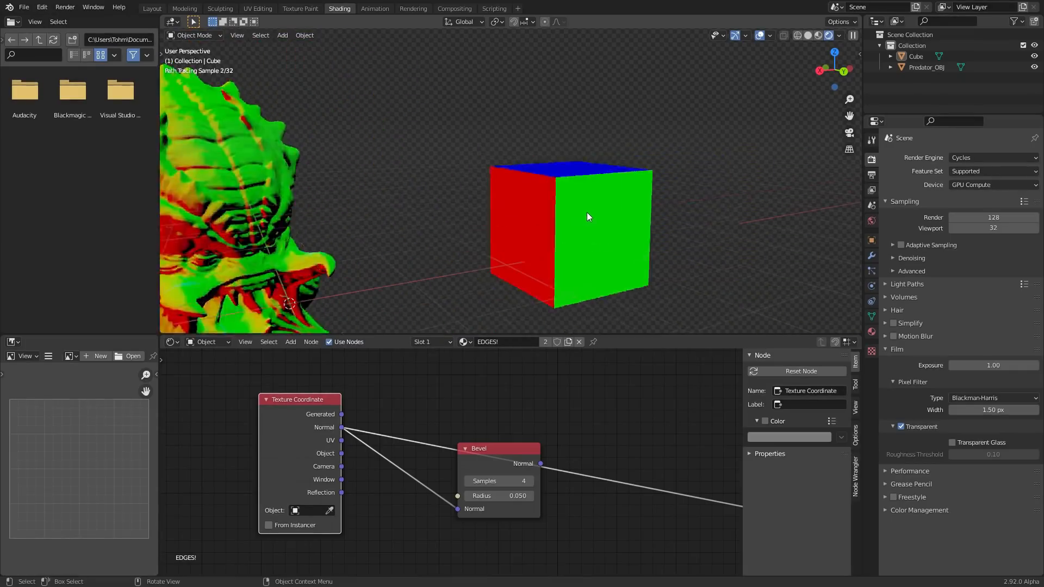
Preview the Bevel node's Normal output and examine the blended normals along the cube's edges
{"action": "left_click", "coordinate": [501, 449], "text": "ctrl+shift"}
{"action": "scroll", "coordinate": [647, 172], "scroll_direction": "up", "scroll_amount": 3}
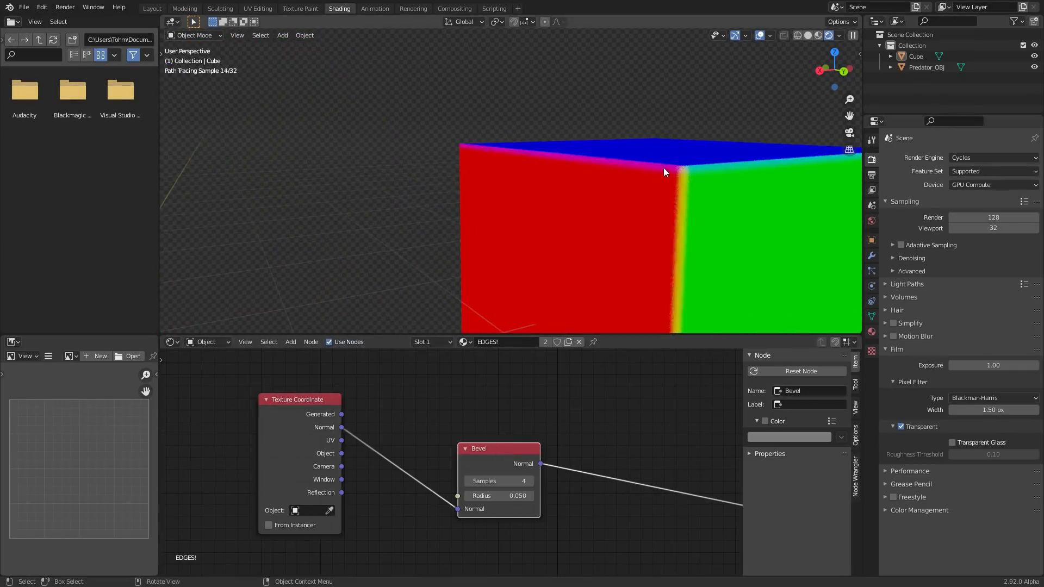
{"action": "scroll", "coordinate": [642, 178], "scroll_direction": "down", "scroll_amount": 9}
{"action": "scroll", "coordinate": [588, 190], "scroll_direction": "up", "scroll_amount": 4}
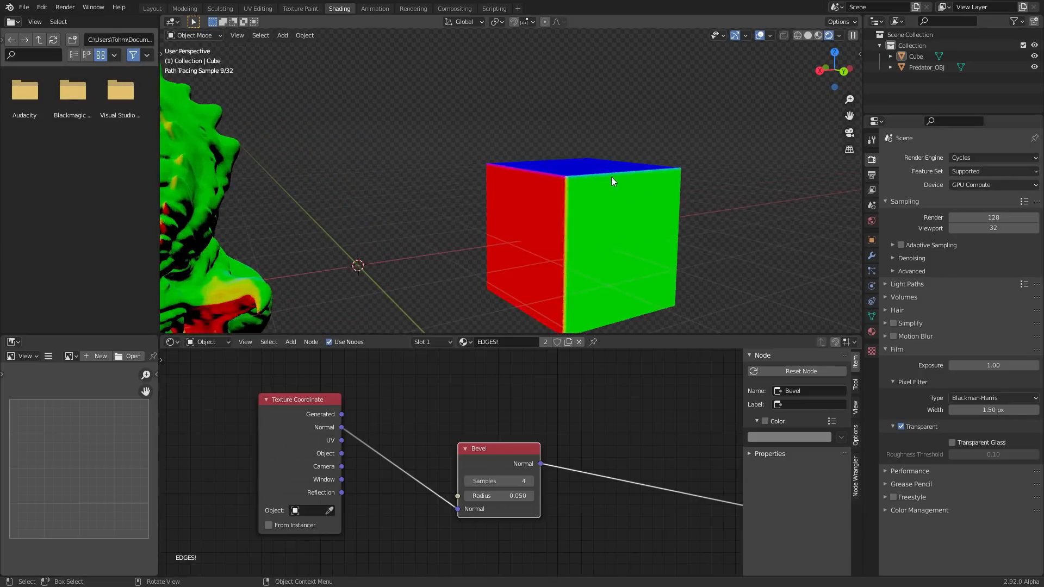
{"action": "scroll", "coordinate": [601, 187], "scroll_direction": "up", "scroll_amount": 2}
Try a Bevel radius of 0.830 to exaggerate the edge blending on the cube, and undo it
{"action": "middle_click_drag", "start_coordinate": [546, 183], "coordinate": [550, 442]}
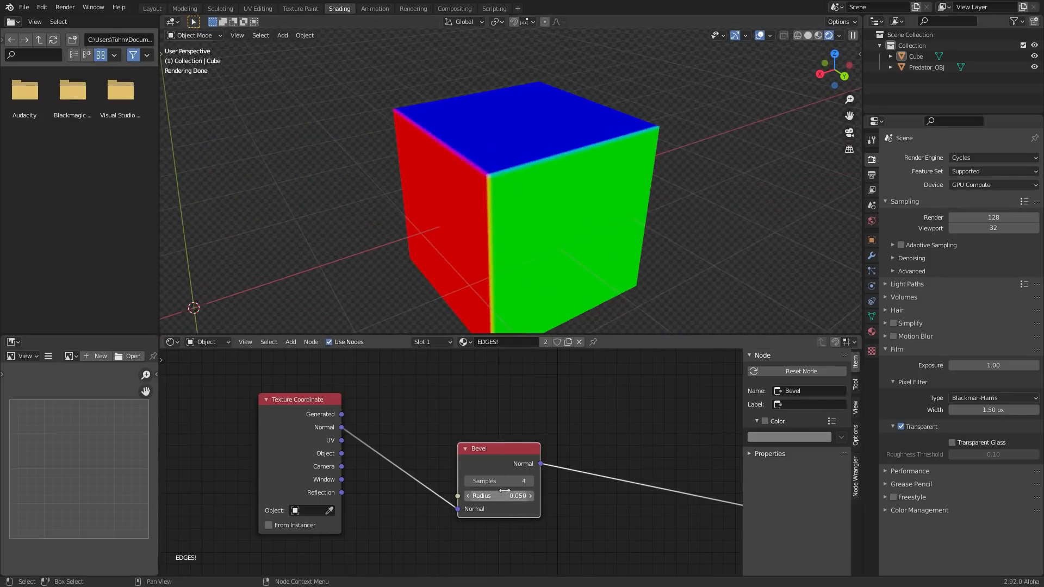
{"action": "left_click_drag", "start_coordinate": [499, 496], "coordinate": [530, 496]}
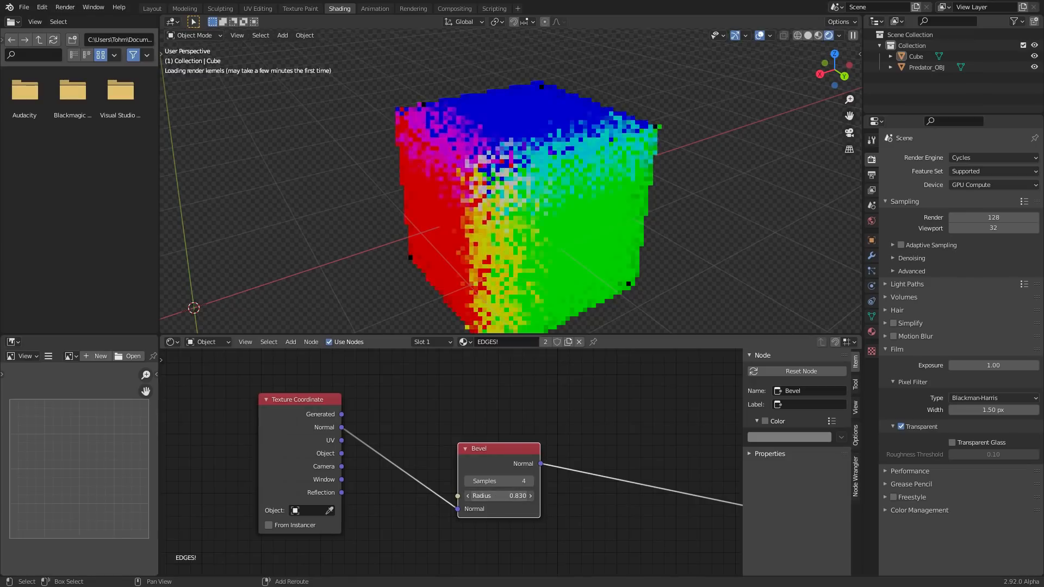
{"action": "key", "text": "ctrl+z"}
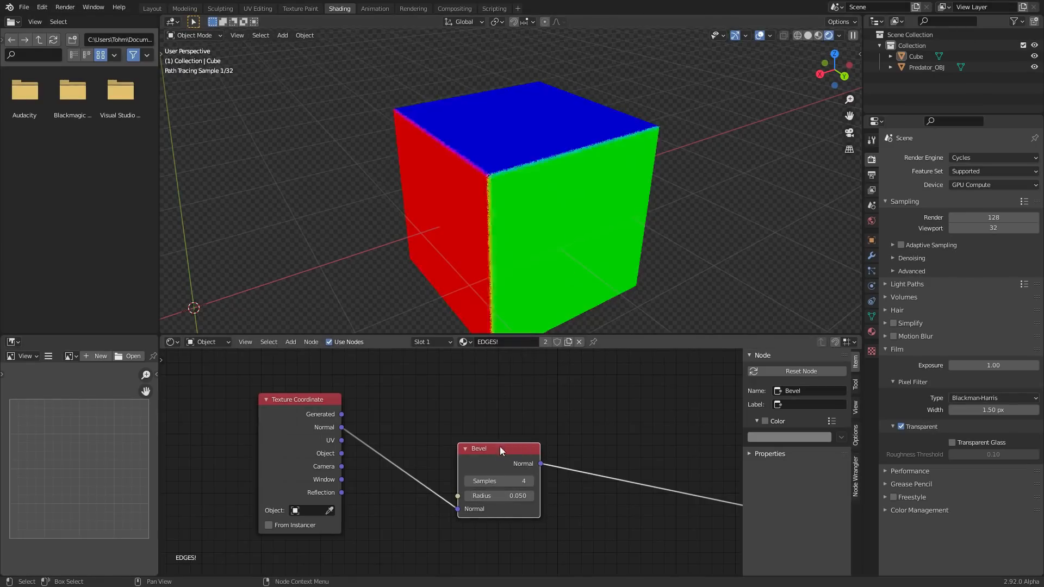
Insert a Vector Math node on the link after the Bevel node and set its operation to Subtract
{"action": "left_click_drag", "start_coordinate": [500, 446], "coordinate": [467, 439]}
{"action": "middle_click_drag", "start_coordinate": [526, 442], "coordinate": [400, 444]}
{"action": "key", "text": "shift+a"}
{"action": "left_click", "coordinate": [441, 409]}
{"action": "type", "text": "vect"}
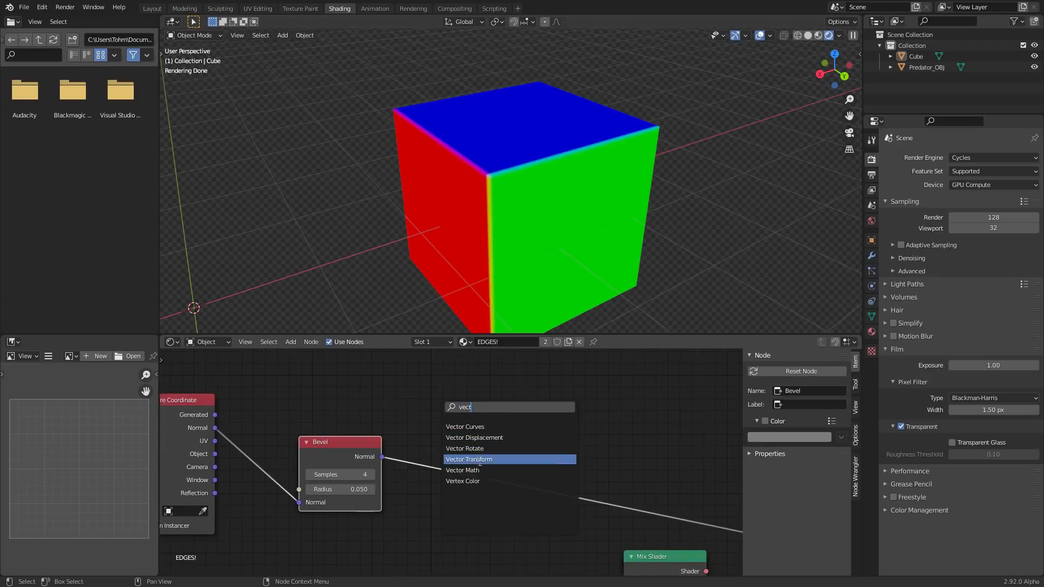
{"action": "left_click", "coordinate": [462, 469]}
{"action": "left_click", "coordinate": [458, 392]}
{"action": "left_click", "coordinate": [458, 407]}
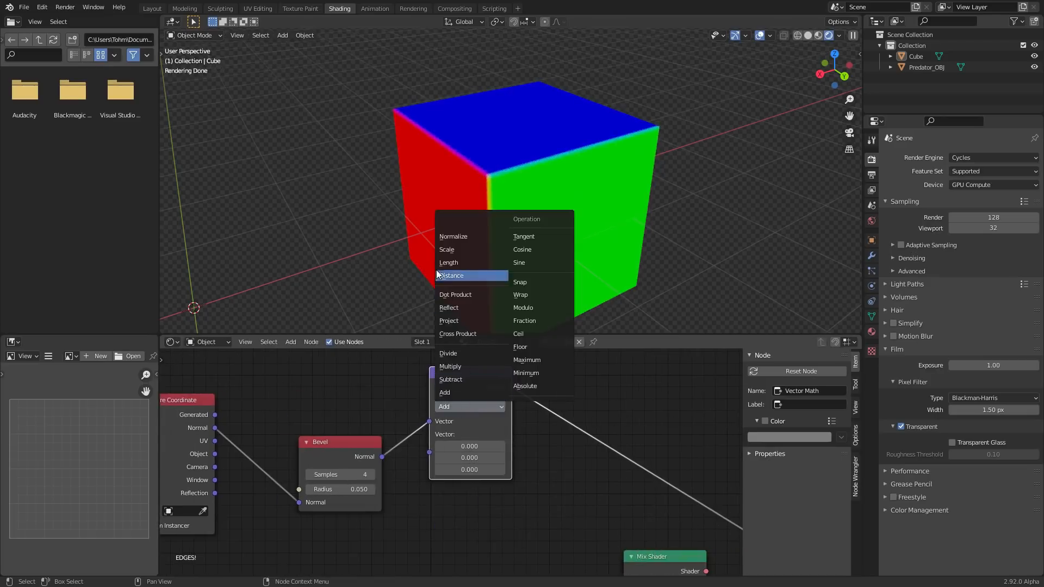
{"action": "left_click", "coordinate": [460, 380]}
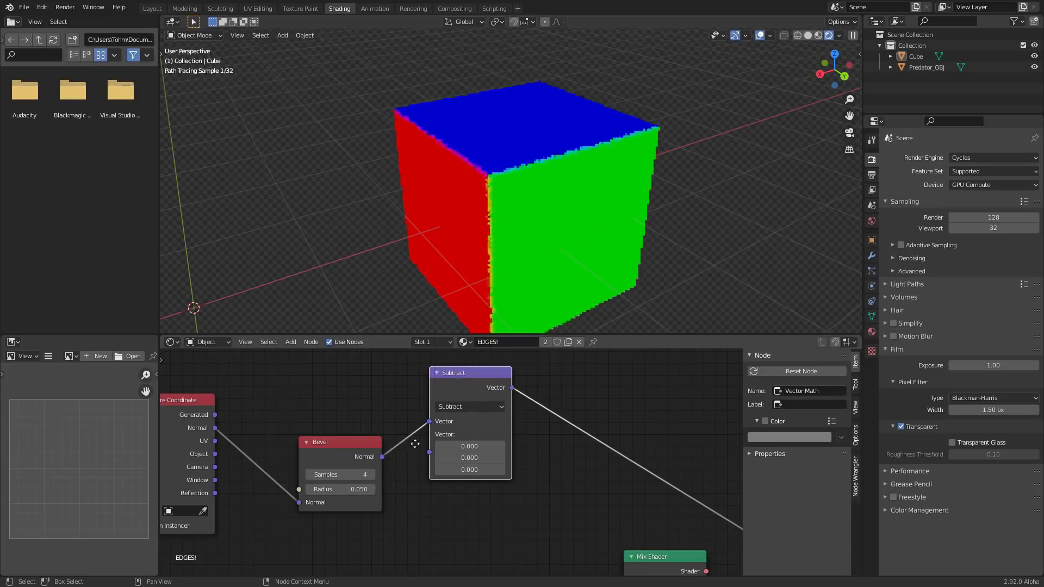
Connect the Texture Coordinate's Normal output to the second Vector input of the Subtract node
{"action": "middle_click_drag", "start_coordinate": [311, 411], "coordinate": [450, 452]}
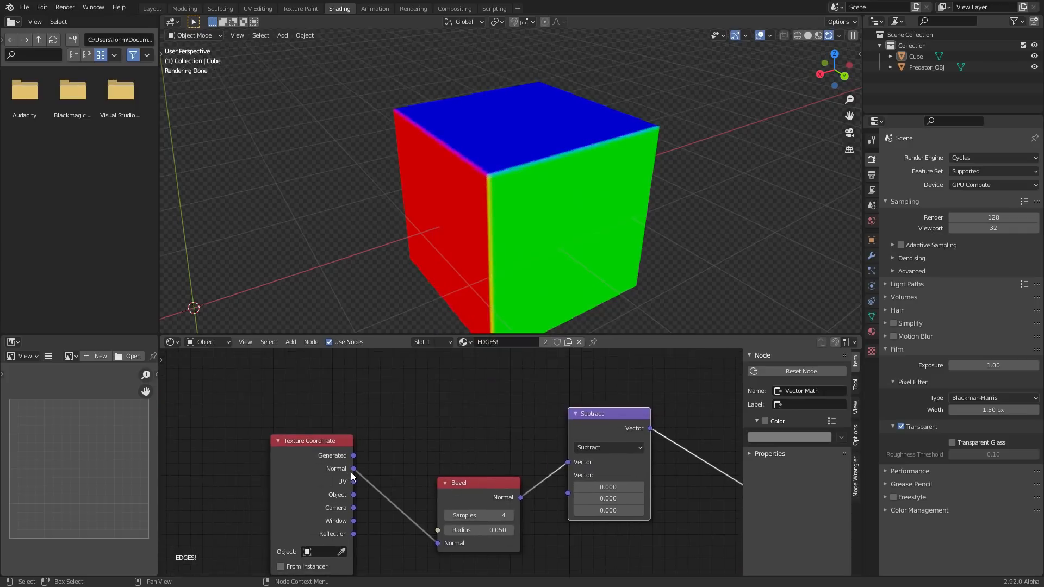
{"action": "left_click_drag", "start_coordinate": [354, 469], "coordinate": [568, 475]}
{"action": "middle_click_drag", "start_coordinate": [628, 482], "coordinate": [548, 461]}
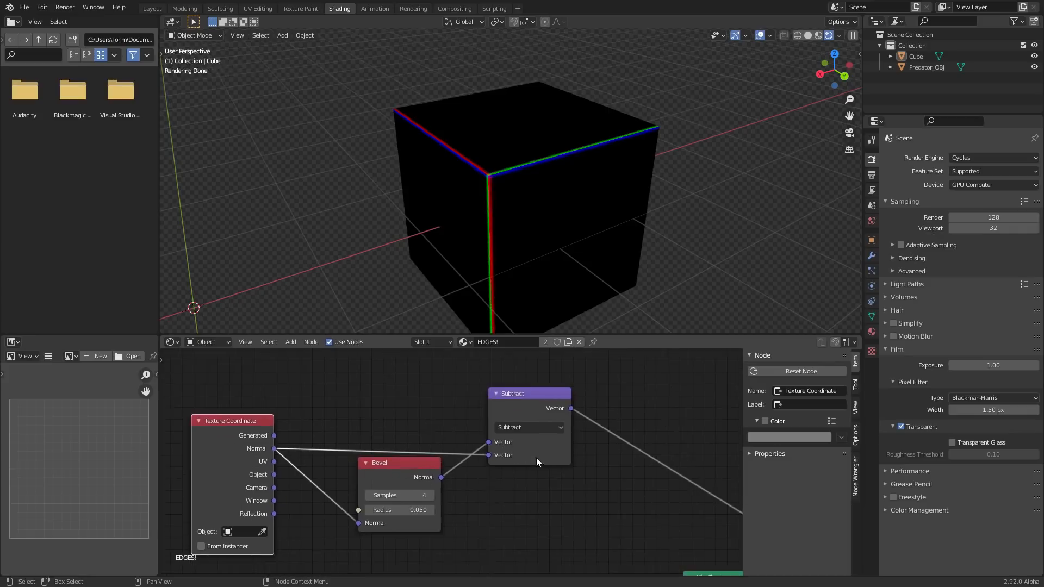
Examine the Subtract preview up close on the cube's corner and on the bust, nudging the Bevel node slightly
{"action": "scroll", "coordinate": [497, 168], "scroll_direction": "up", "scroll_amount": 2}
{"action": "left_click_drag", "start_coordinate": [406, 468], "coordinate": [403, 463]}
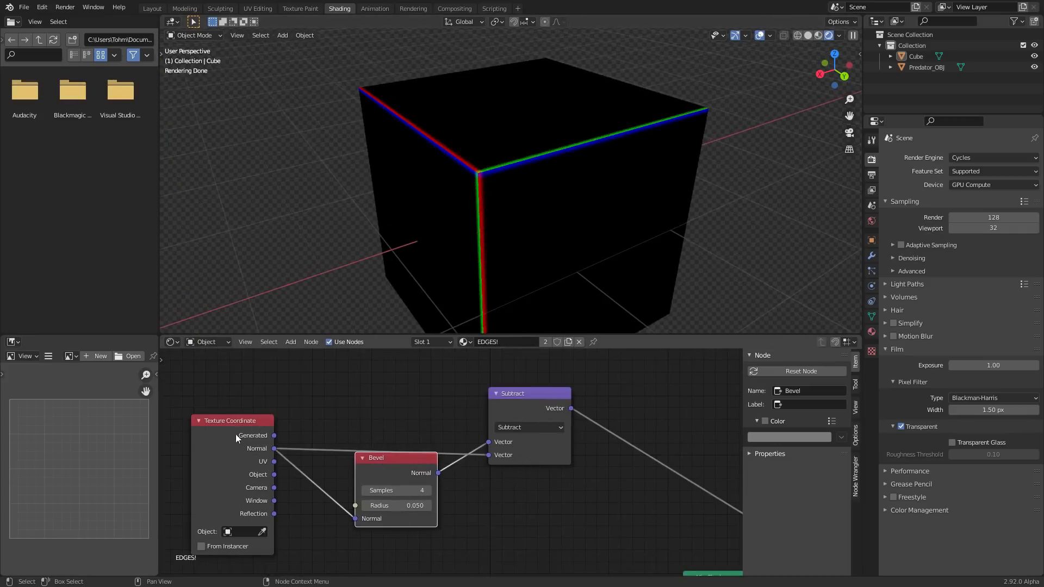
{"action": "scroll", "coordinate": [448, 142], "scroll_direction": "up", "scroll_amount": 4}
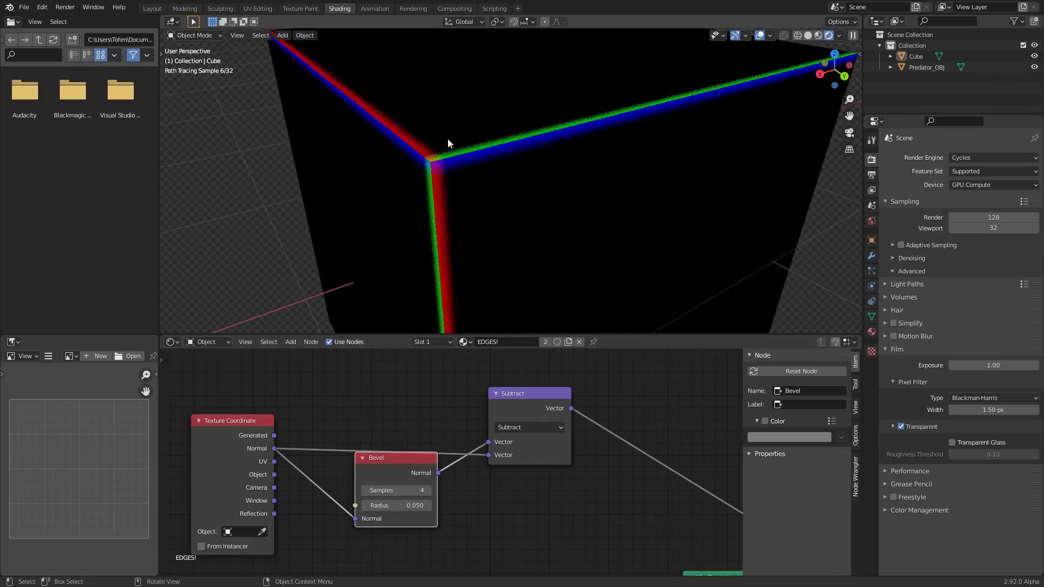
{"action": "scroll", "coordinate": [496, 163], "scroll_direction": "down", "scroll_amount": 7}
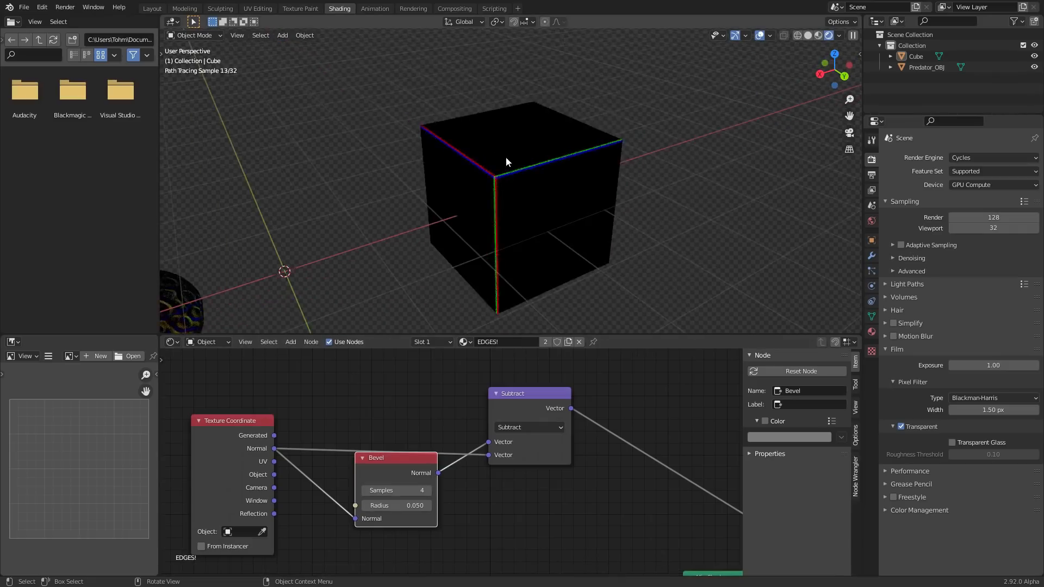
{"action": "middle_click_drag", "start_coordinate": [345, 220], "coordinate": [420, 140]}
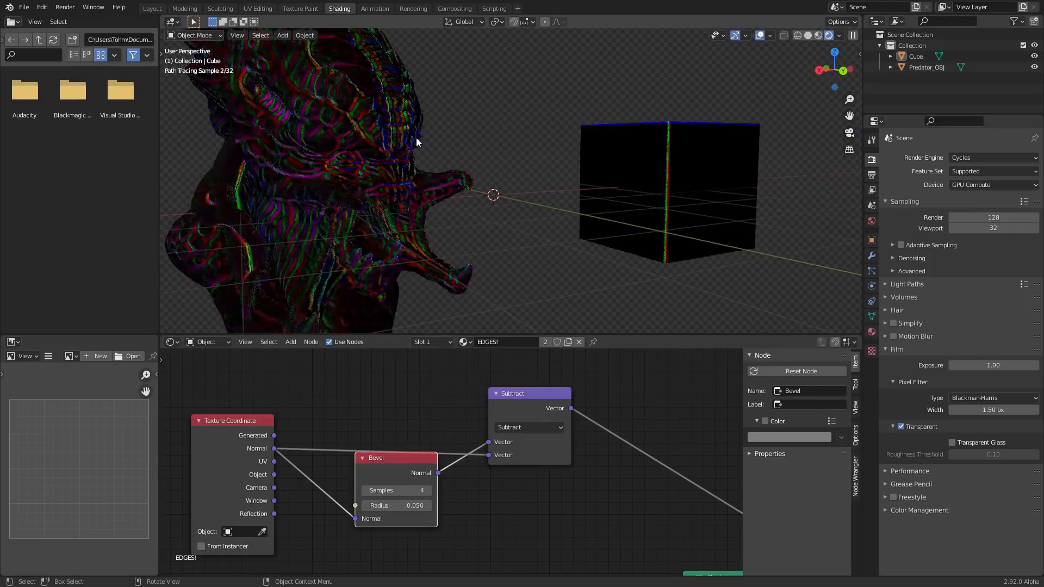
{"action": "middle_click_drag", "start_coordinate": [783, 171], "coordinate": [613, 191]}
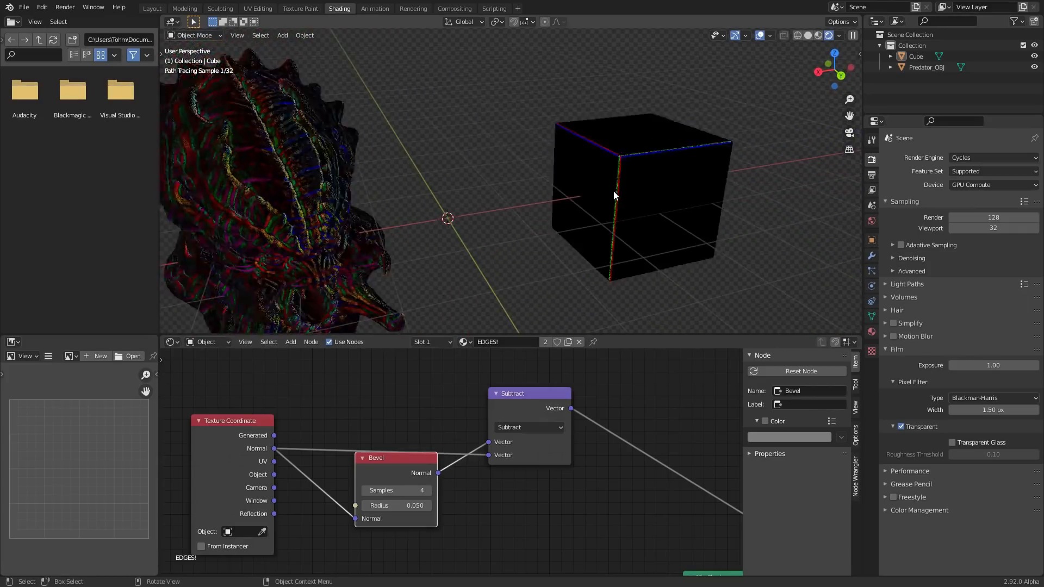
Try a Bevel radius of 0.070 on the previewed edges
{"action": "middle_click_drag", "start_coordinate": [397, 515], "coordinate": [485, 485]}
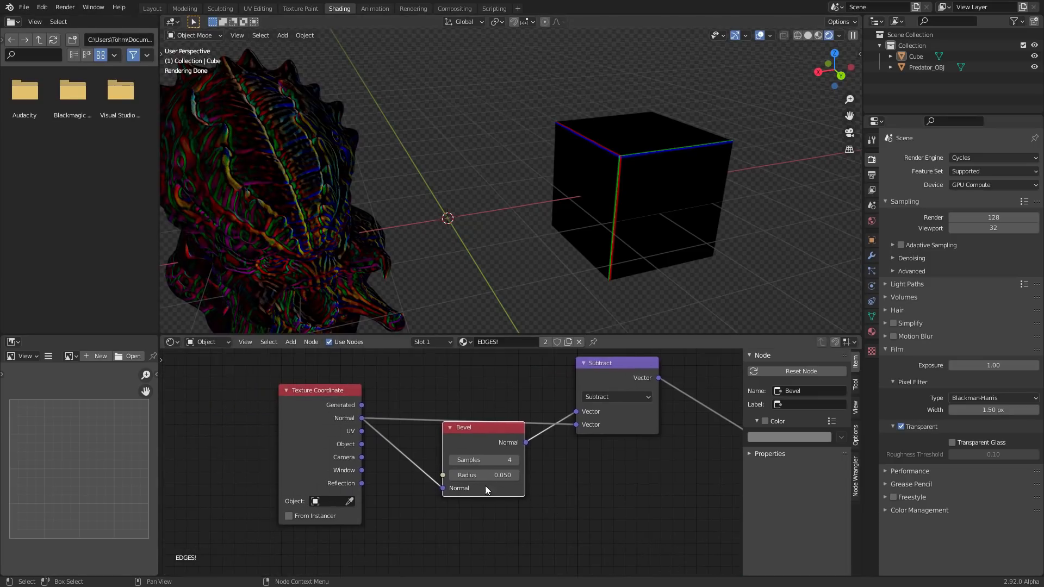
{"action": "mouse_move", "coordinate": [488, 478]}
{"action": "left_mouse_down"}
{"action": "mouse_move", "coordinate": [473, 477]}
{"action": "mouse_move", "coordinate": [495, 477]}
{"action": "left_mouse_up"}
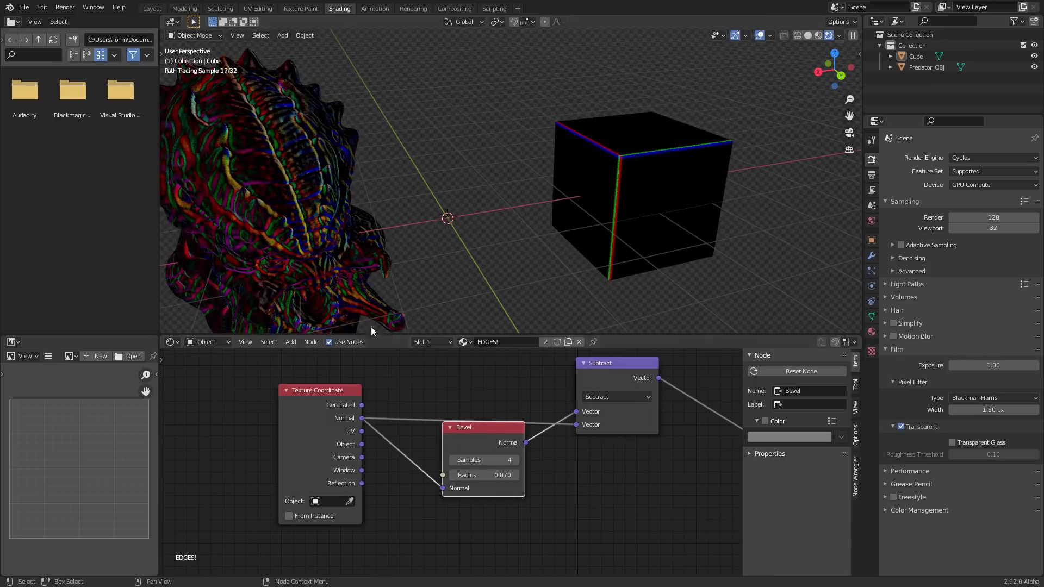
Duplicate the Subtract node, insert the copy on the link after it and set its operation to Length
{"action": "middle_click_drag", "start_coordinate": [676, 422], "coordinate": [331, 456]}
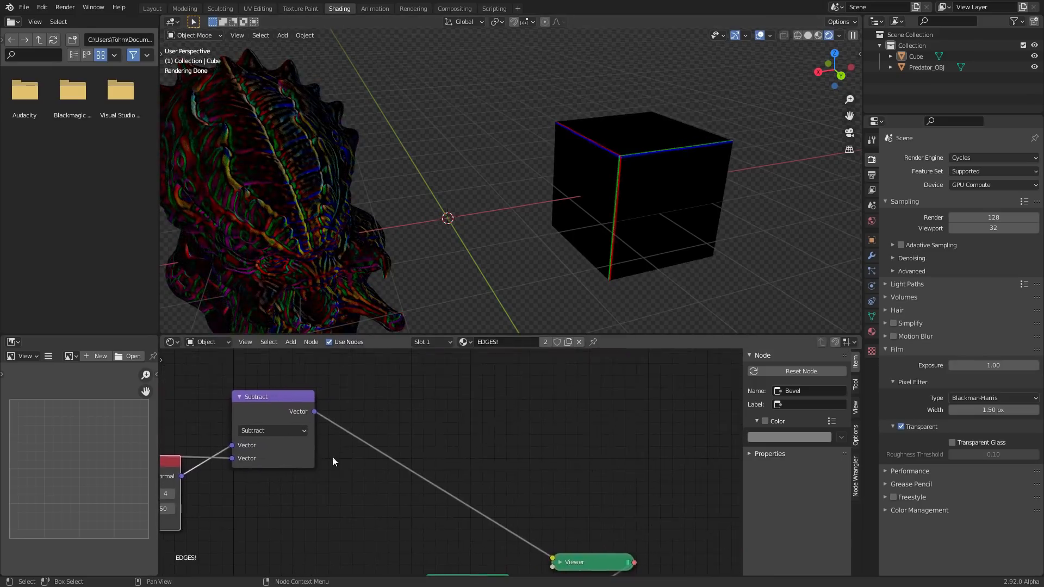
{"action": "left_click", "coordinate": [281, 398]}
{"action": "key", "text": "shift+d"}
{"action": "left_click", "coordinate": [412, 399]}
{"action": "left_click", "coordinate": [399, 426]}
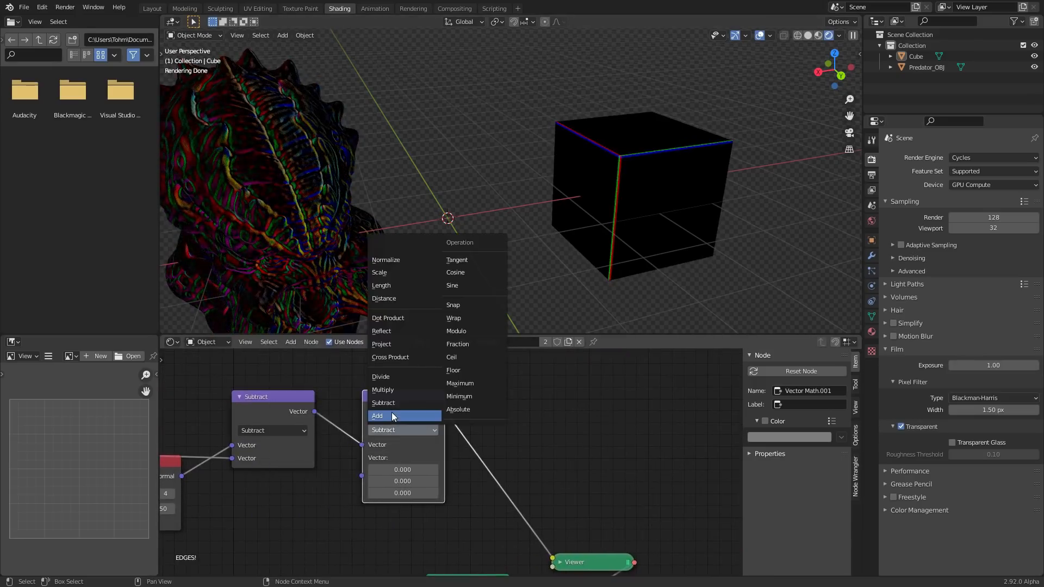
{"action": "left_click", "coordinate": [381, 286]}
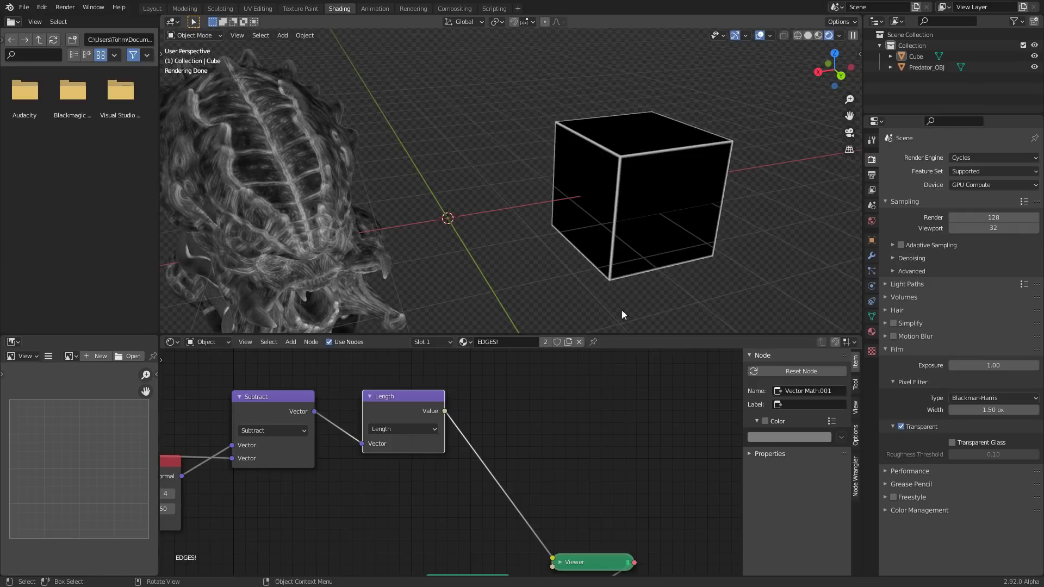
Connect the Length node's Value to the Mix Shader's Fac, preview the Mix Shader and inspect the cube's edges
{"action": "middle_click_drag", "start_coordinate": [407, 448], "coordinate": [556, 414]}
{"action": "scroll", "coordinate": [556, 414], "scroll_direction": "down", "scroll_amount": 4}
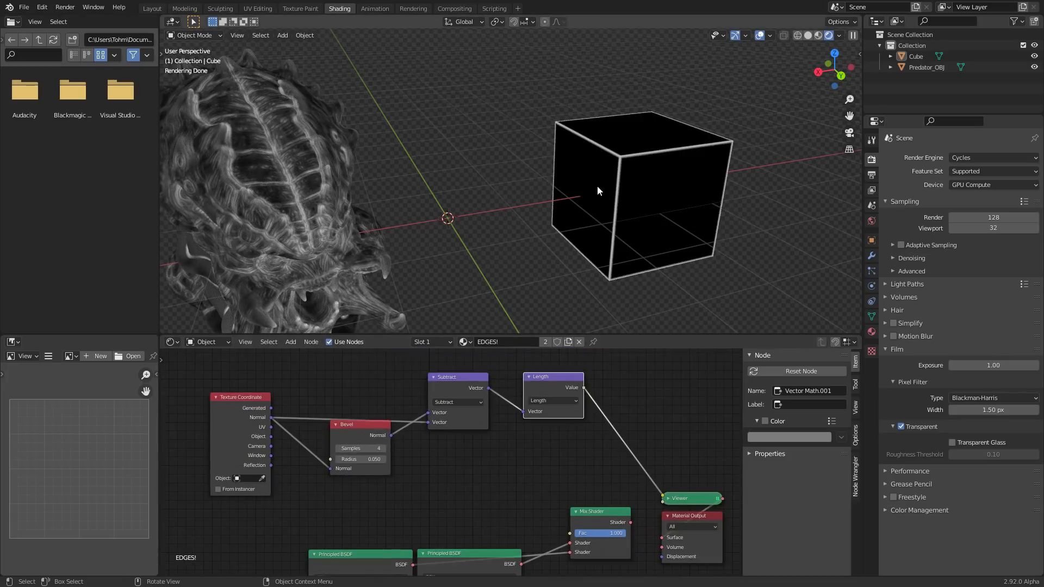
{"action": "scroll", "coordinate": [609, 186], "scroll_direction": "up", "scroll_amount": 2}
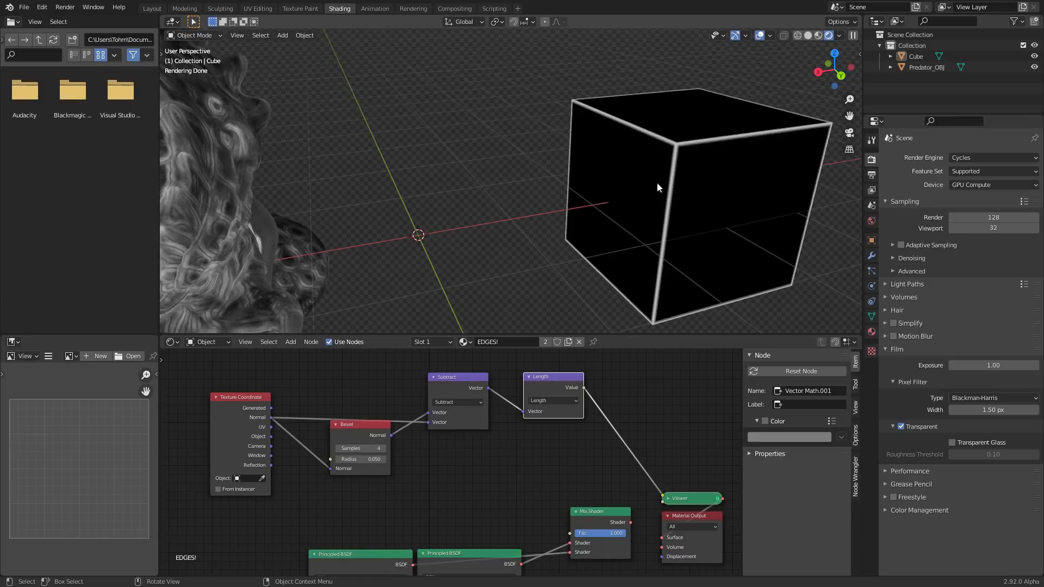
{"action": "middle_click_drag", "start_coordinate": [393, 442], "coordinate": [336, 424]}
{"action": "left_click_drag", "start_coordinate": [527, 371], "coordinate": [513, 515]}
{"action": "left_click", "coordinate": [533, 497], "text": "ctrl+shift"}
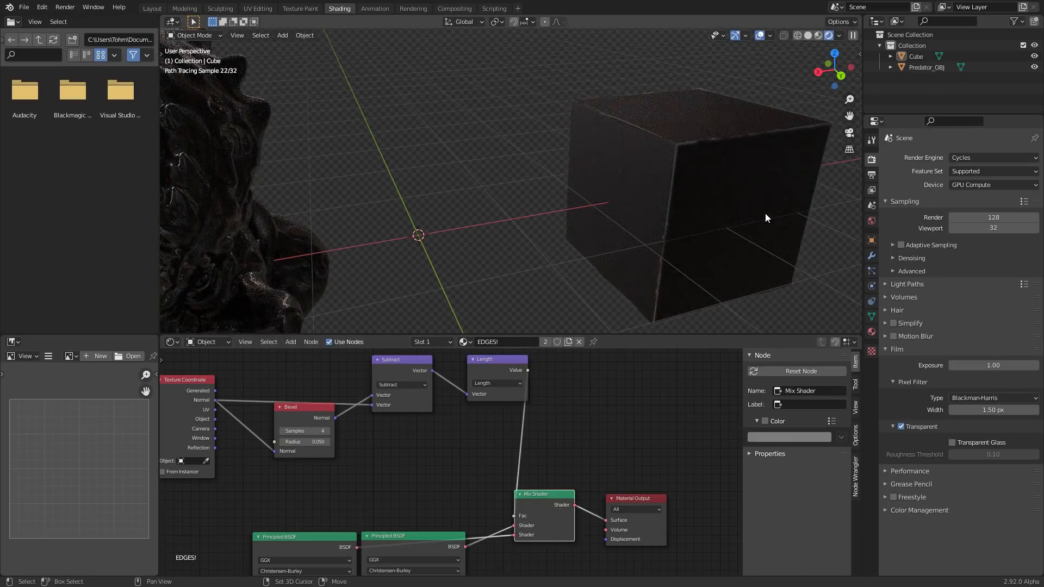
{"action": "key", "text": "KP_Decimal"}
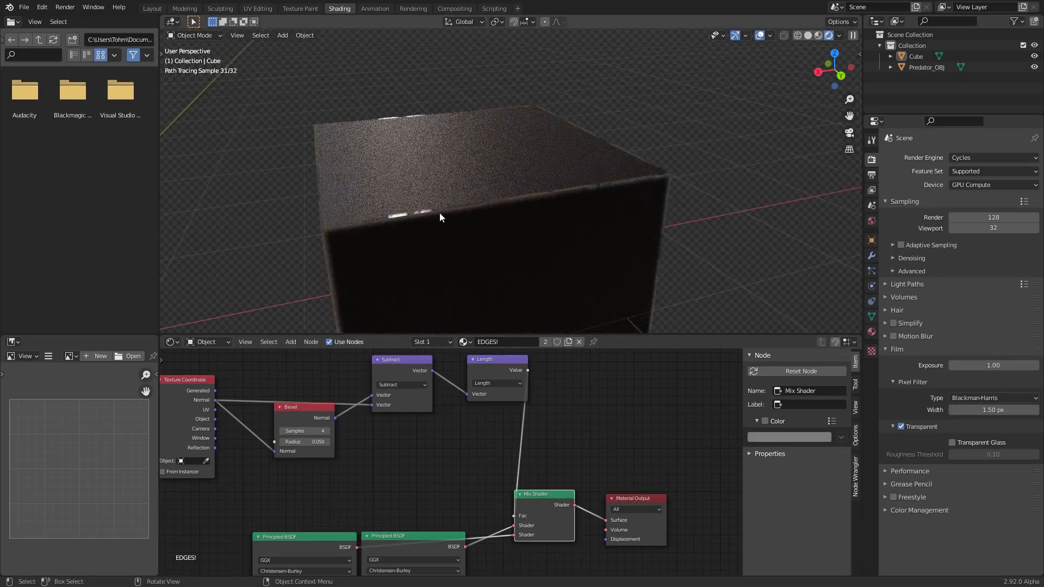
{"action": "middle_click_drag", "start_coordinate": [440, 212], "coordinate": [518, 221]}
{"action": "scroll", "coordinate": [446, 218], "scroll_direction": "down", "scroll_amount": 5}
{"action": "scroll", "coordinate": [543, 210], "scroll_direction": "up", "scroll_amount": 3}
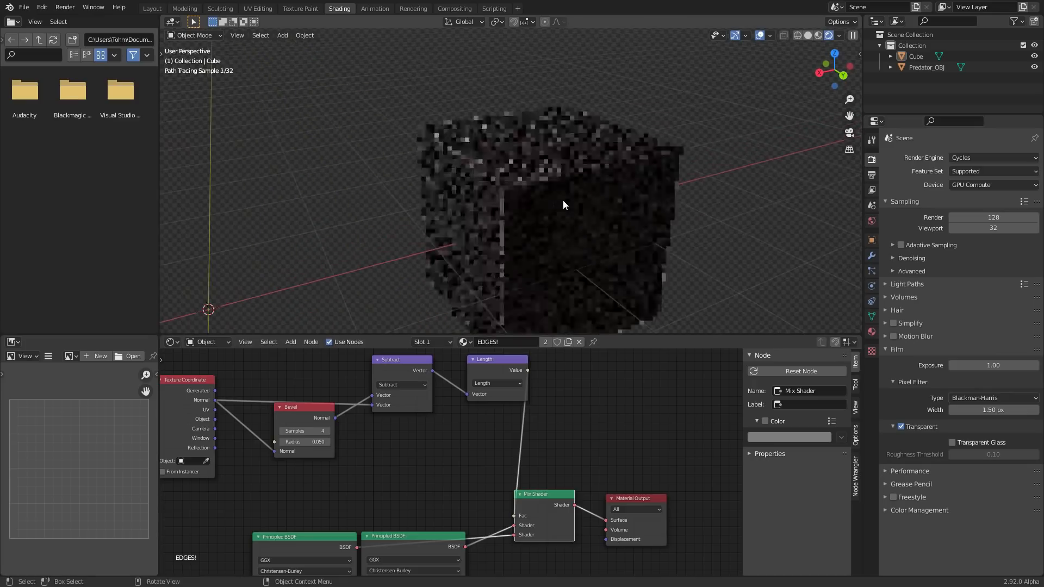
Move the Texture Coordinate, Bevel, Subtract and Length nodes together, further away from the Mix Shader
{"action": "middle_click_drag", "start_coordinate": [464, 449], "coordinate": [696, 438]}
{"action": "middle_click_drag", "start_coordinate": [408, 432], "coordinate": [319, 484]}
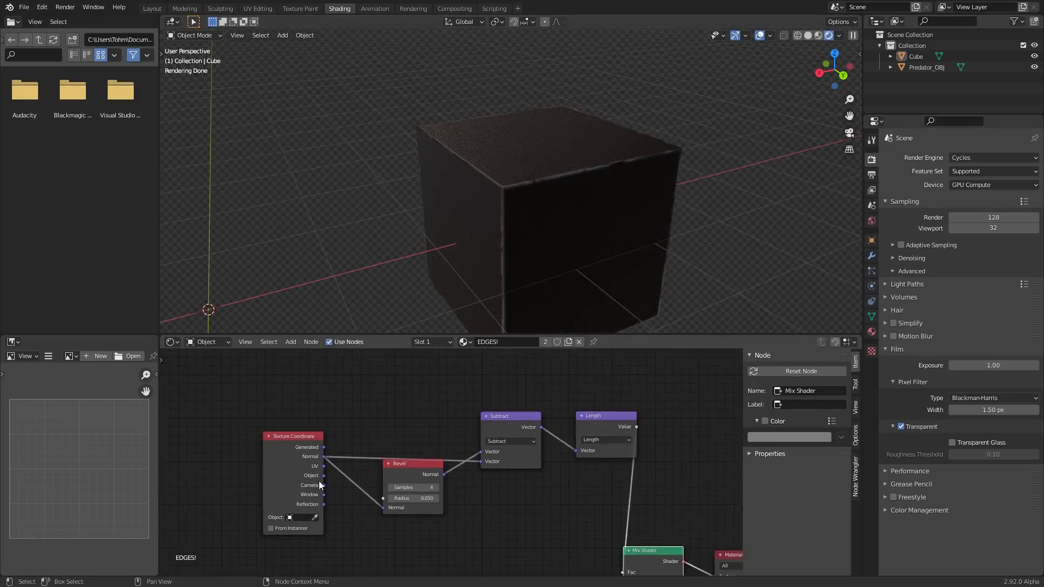
{"action": "left_click_drag", "start_coordinate": [256, 500], "coordinate": [589, 406]}
{"action": "key", "text": "g"}
{"action": "left_click", "coordinate": [373, 421]}
Preview the Length node's Value and insert a ColorRamp node on the preview link after it
{"action": "middle_click_drag", "start_coordinate": [572, 493], "coordinate": [446, 417]}
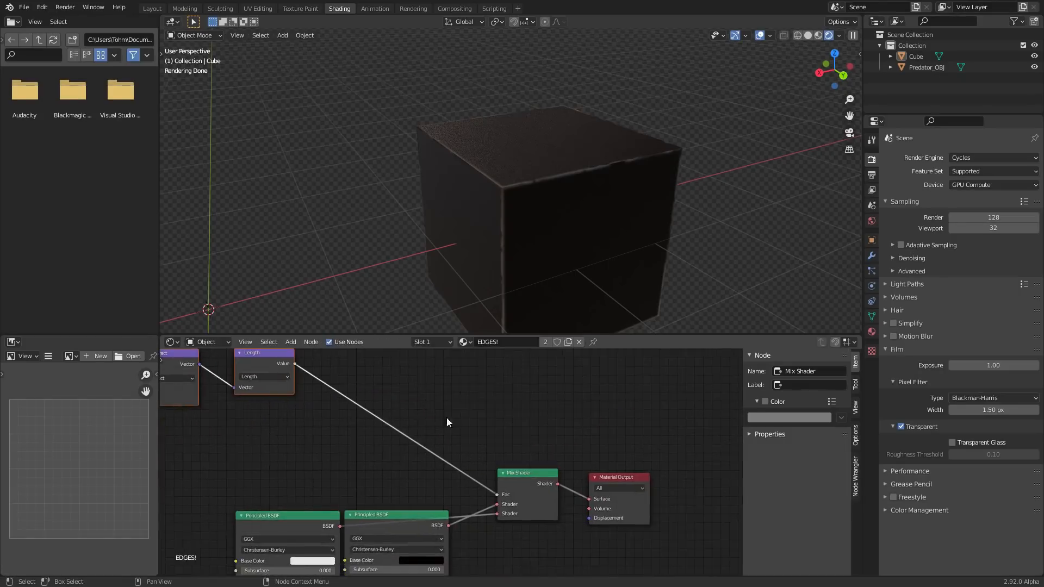
{"action": "middle_click_drag", "start_coordinate": [319, 384], "coordinate": [505, 503]}
{"action": "left_click", "coordinate": [452, 481], "text": "ctrl+shift"}
{"action": "scroll", "coordinate": [452, 473], "scroll_direction": "up", "scroll_amount": 5}
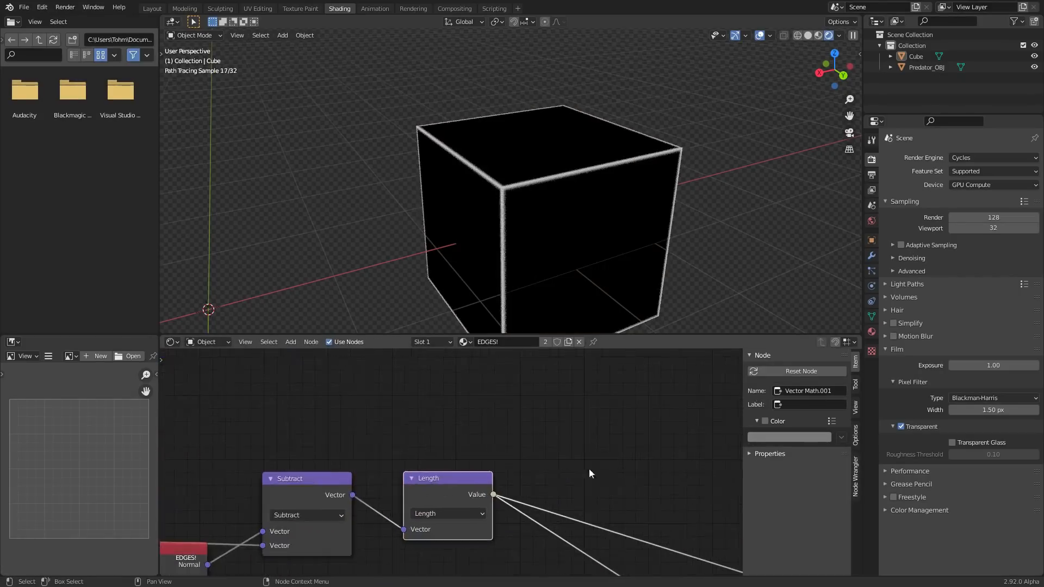
{"action": "middle_click_drag", "start_coordinate": [595, 466], "coordinate": [365, 419]}
{"action": "key", "text": "shift+a"}
{"action": "left_click", "coordinate": [364, 419]}
{"action": "type", "text": "ramp"}
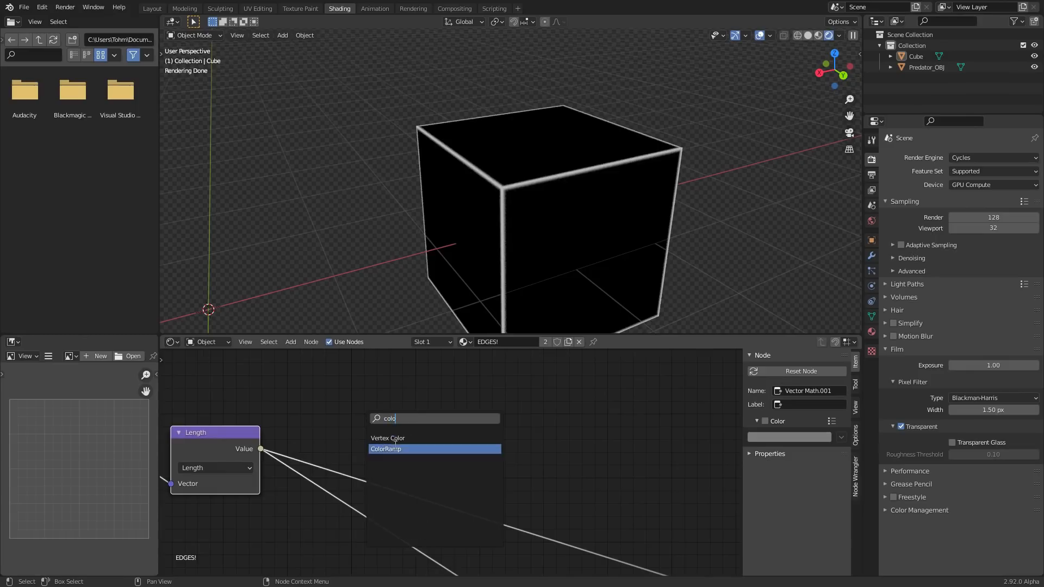
{"action": "key", "text": "Return"}
{"action": "left_click", "coordinate": [403, 436]}
{"action": "left_click_drag", "start_coordinate": [403, 441], "coordinate": [395, 387]}
Set the ColorRamp's white stop to position 0.139, toggling the node's mute to compare the edge mask
{"action": "middle_click_drag", "start_coordinate": [479, 466], "coordinate": [489, 496]}
{"action": "left_click", "coordinate": [405, 475]}
{"action": "left_click_drag", "start_coordinate": [474, 476], "coordinate": [245, 476]}
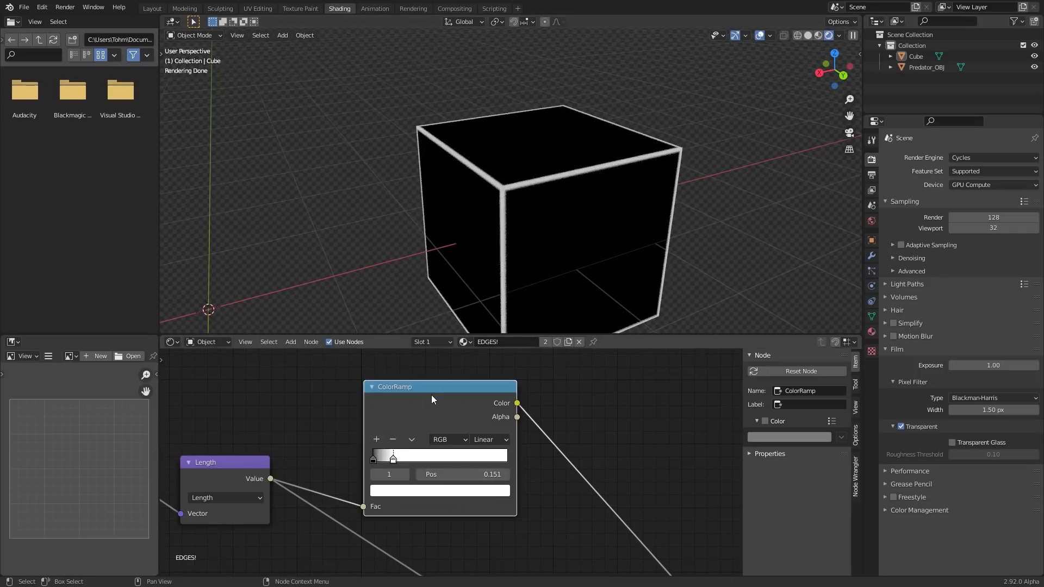
{"action": "key", "text": "m"}
{"action": "key", "text": "m"}
{"action": "left_click_drag", "start_coordinate": [478, 474], "coordinate": [467, 475]}
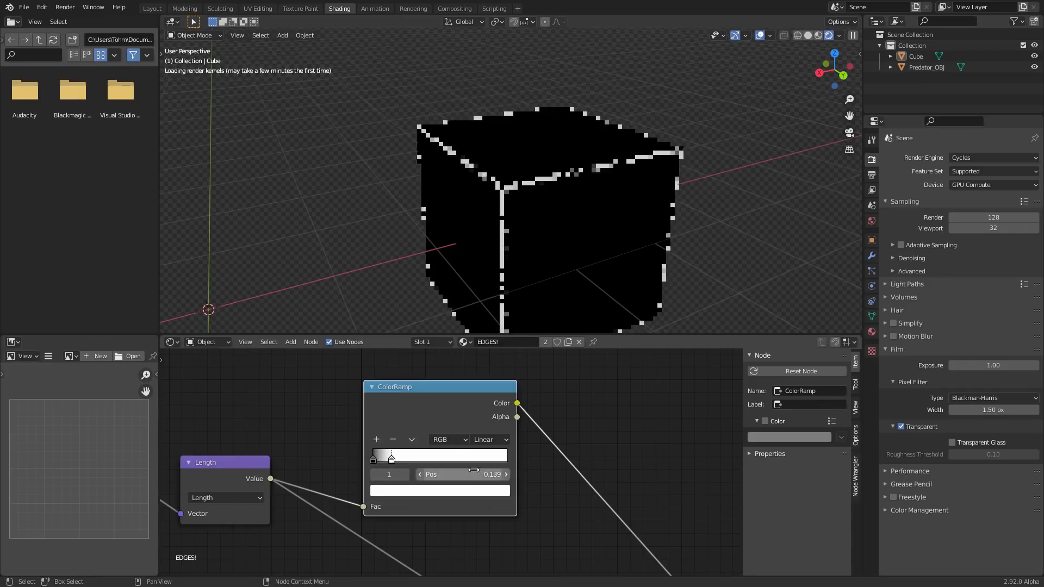
Add a Noise Texture node in the empty area above the Subtract and Length nodes
{"action": "scroll", "coordinate": [450, 469], "scroll_direction": "down", "scroll_amount": 6}
{"action": "middle_click_drag", "start_coordinate": [516, 502], "coordinate": [487, 482]}
{"action": "middle_click_drag", "start_coordinate": [314, 393], "coordinate": [432, 486]}
{"action": "scroll", "coordinate": [447, 431], "scroll_direction": "up", "scroll_amount": 5}
{"action": "key", "text": "shift+a"}
{"action": "left_click", "coordinate": [414, 398]}
{"action": "type", "text": "oi"}
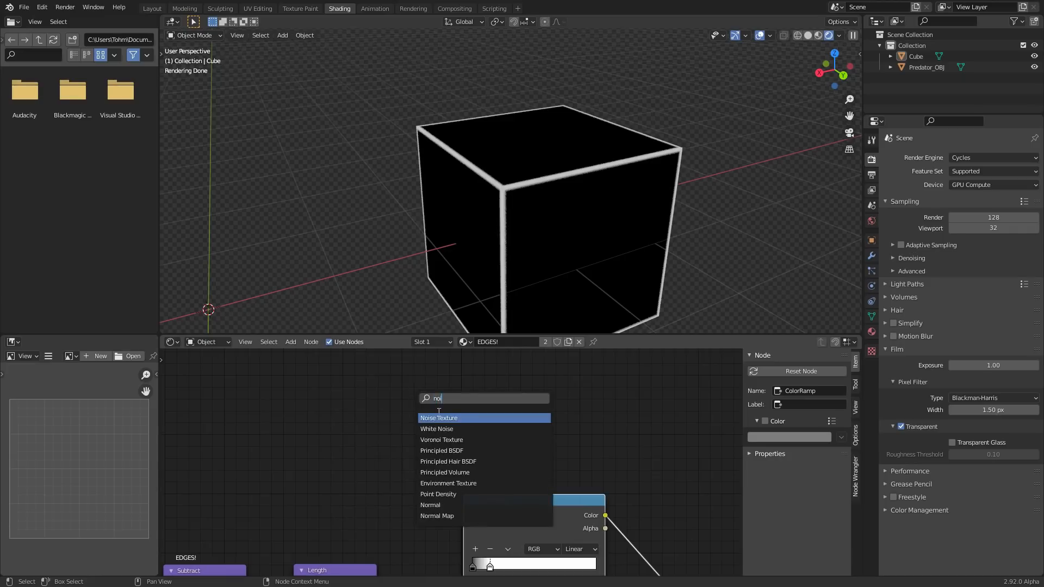
{"action": "left_click", "coordinate": [439, 418]}
{"action": "left_click", "coordinate": [322, 403]}
Connect the ColorRamp's Color output to the Mix Shader's Fac, preview the Mix Shader and inspect the bust and cube
{"action": "middle_click_drag", "start_coordinate": [490, 458], "coordinate": [328, 366]}
{"action": "scroll", "coordinate": [356, 429], "scroll_direction": "down", "scroll_amount": 8}
{"action": "middle_click_drag", "start_coordinate": [359, 435], "coordinate": [385, 407]}
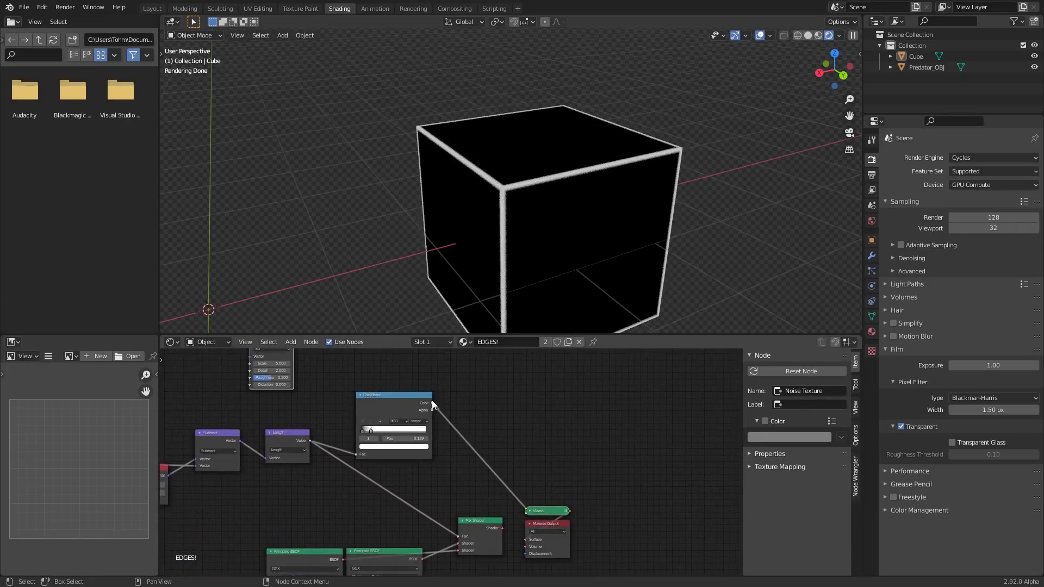
{"action": "left_click_drag", "start_coordinate": [431, 405], "coordinate": [457, 535]}
{"action": "left_click", "coordinate": [469, 530], "text": "ctrl+shift"}
{"action": "key", "text": "Home"}
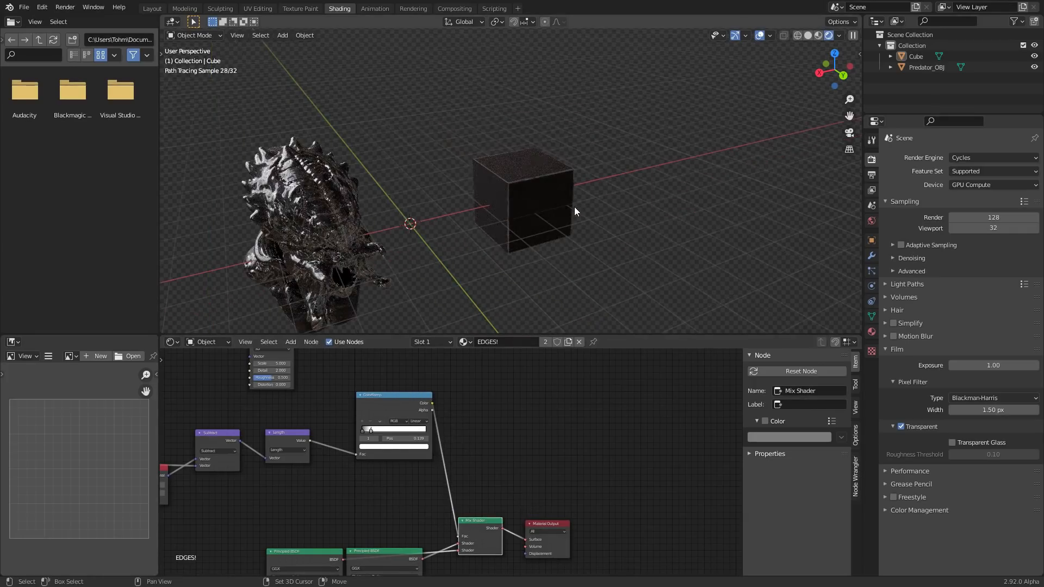
{"action": "scroll", "coordinate": [477, 193], "scroll_direction": "up", "scroll_amount": 3}
{"action": "middle_click_drag", "start_coordinate": [305, 241], "coordinate": [494, 174], "text": "shift"}
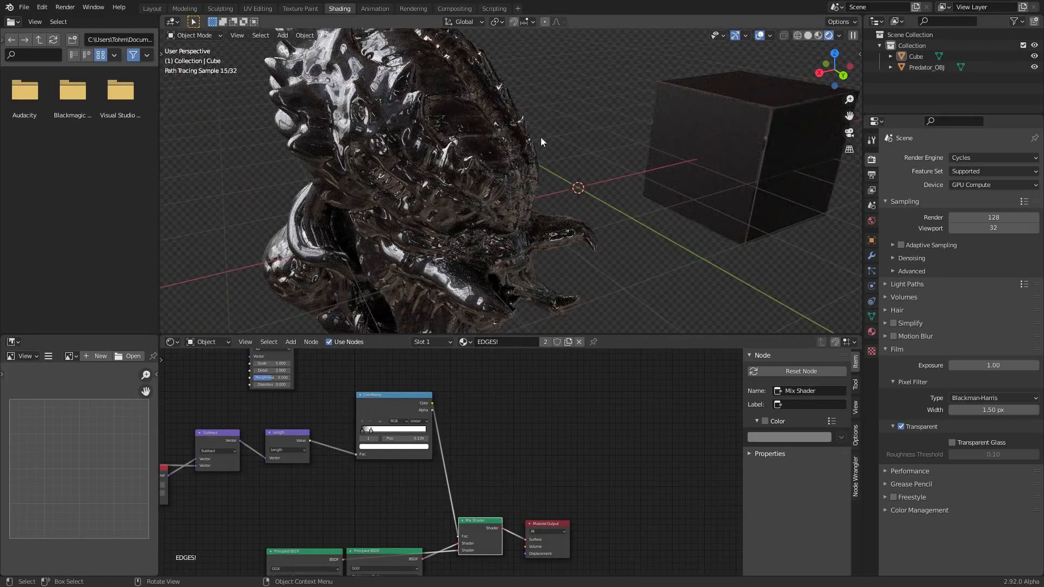
Inspect the cube's edges and preview the Noise Texture's Fac output on its surface
{"action": "middle_click_drag", "start_coordinate": [691, 152], "coordinate": [524, 187], "text": "shift"}
{"action": "scroll", "coordinate": [592, 171], "scroll_direction": "up", "scroll_amount": 4}
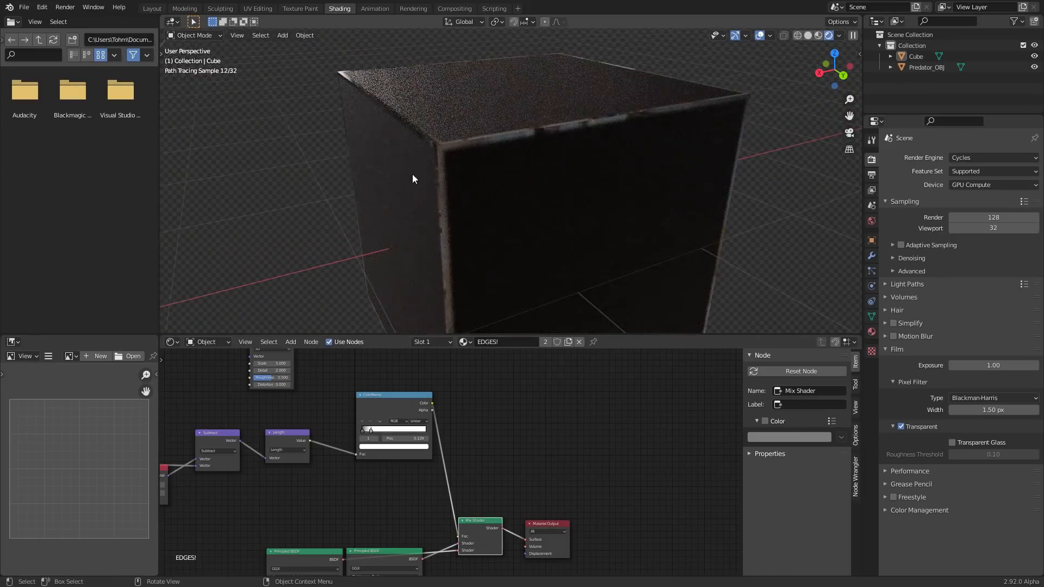
{"action": "middle_click_drag", "start_coordinate": [415, 433], "coordinate": [439, 453]}
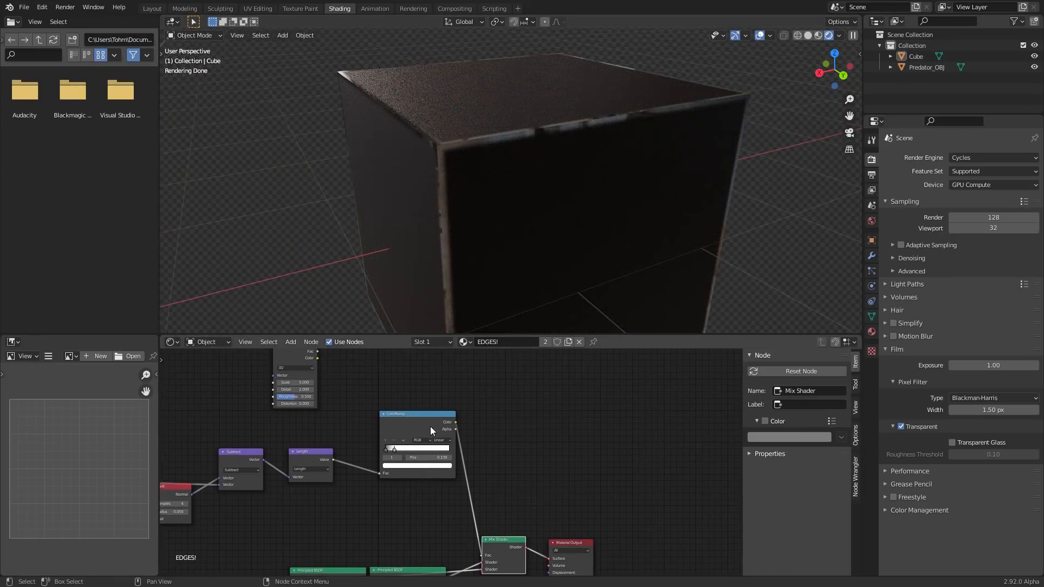
{"action": "middle_click_drag", "start_coordinate": [311, 373], "coordinate": [388, 464]}
{"action": "left_click", "coordinate": [374, 442], "text": "ctrl+shift"}
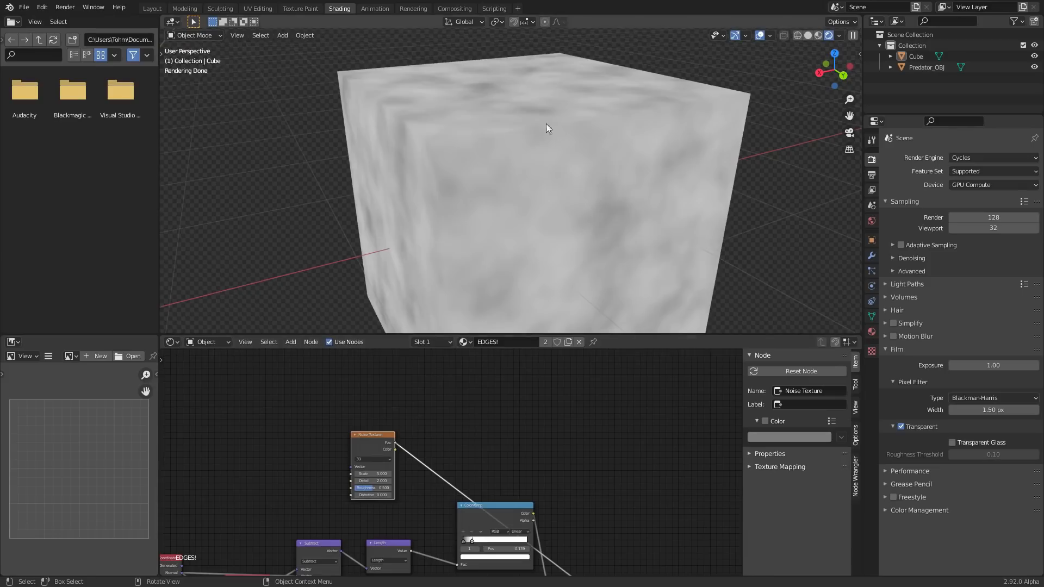
{"action": "scroll", "coordinate": [371, 423], "scroll_direction": "up", "scroll_amount": 2}
{"action": "middle_click_drag", "start_coordinate": [337, 455], "coordinate": [426, 417]}
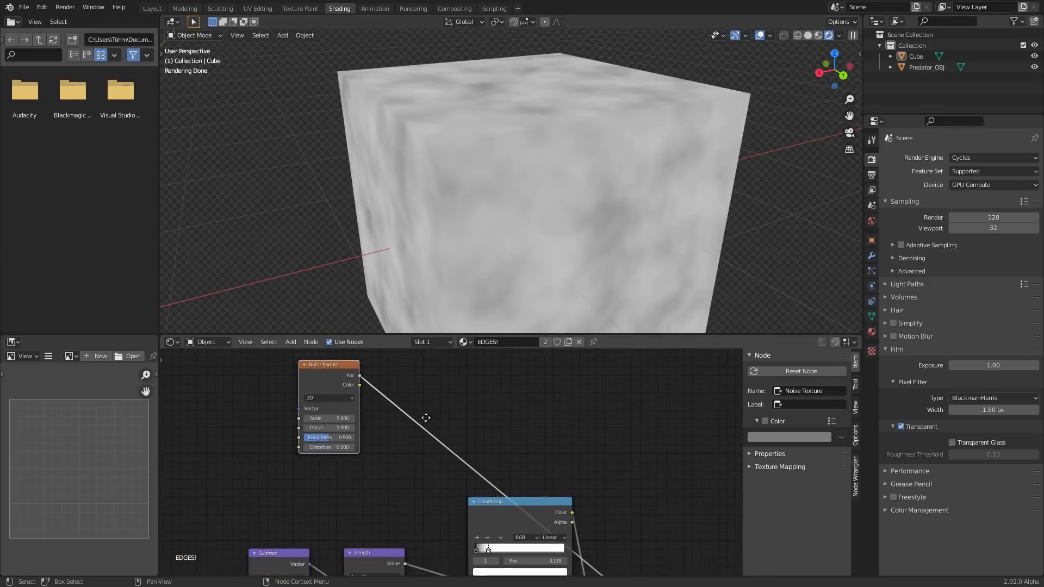
Duplicate the ColorRamp node and insert the copy on the link right after the Noise Texture
{"action": "left_click", "coordinate": [496, 510]}
{"action": "key", "text": "shift+d"}
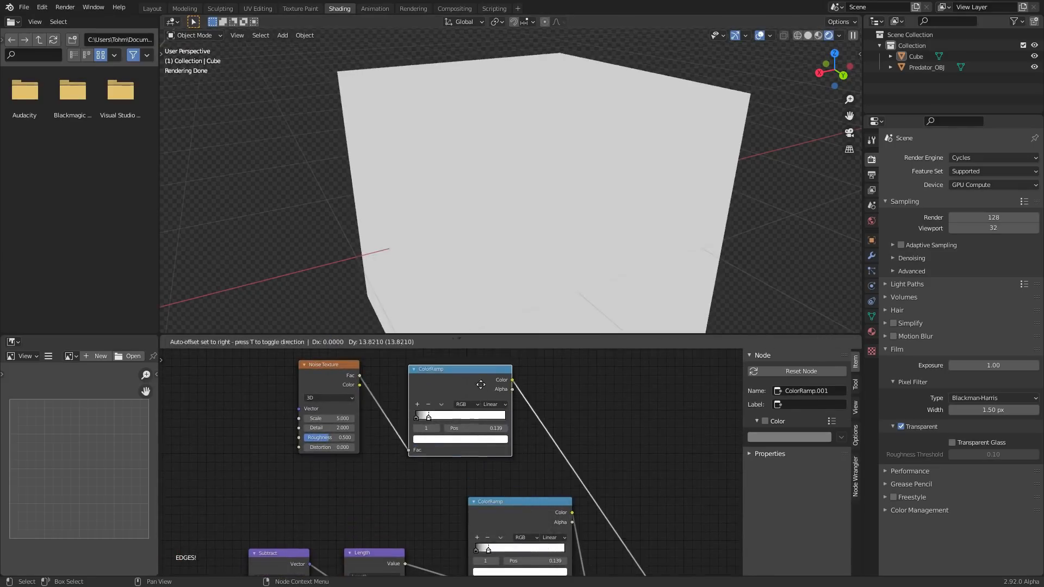
{"action": "left_click", "coordinate": [481, 377]}
Sharpen the noise ColorRamp's contrast by moving its white stop just past the middle and its black stop to 0.477
{"action": "middle_click_drag", "start_coordinate": [480, 378], "coordinate": [520, 438]}
{"action": "scroll", "coordinate": [519, 457], "scroll_direction": "up", "scroll_amount": 4}
{"action": "left_click_drag", "start_coordinate": [576, 492], "coordinate": [641, 492]}
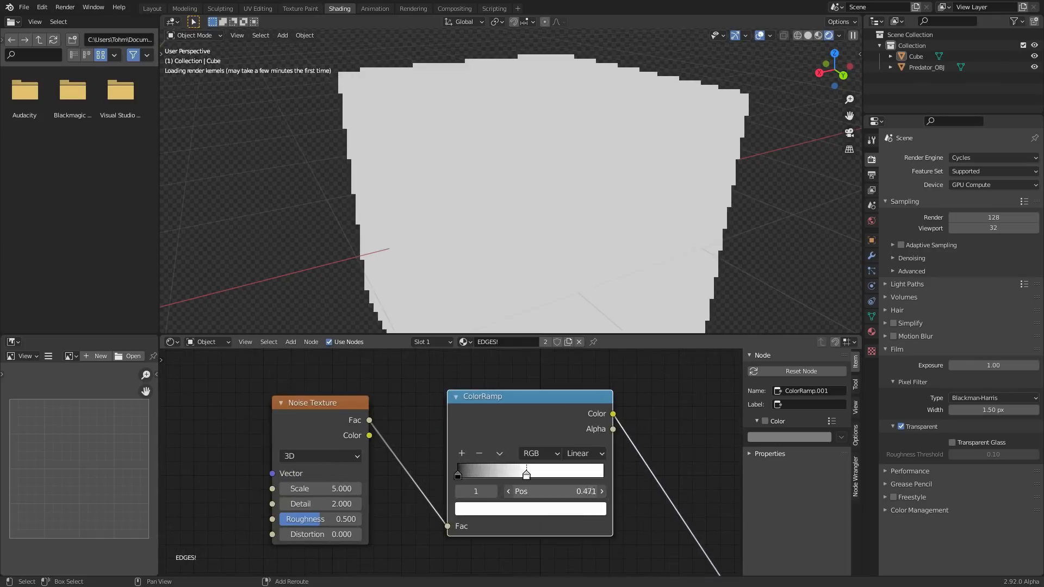
{"action": "left_click_drag", "start_coordinate": [545, 492], "coordinate": [674, 491]}
{"action": "left_click", "coordinate": [459, 491]}
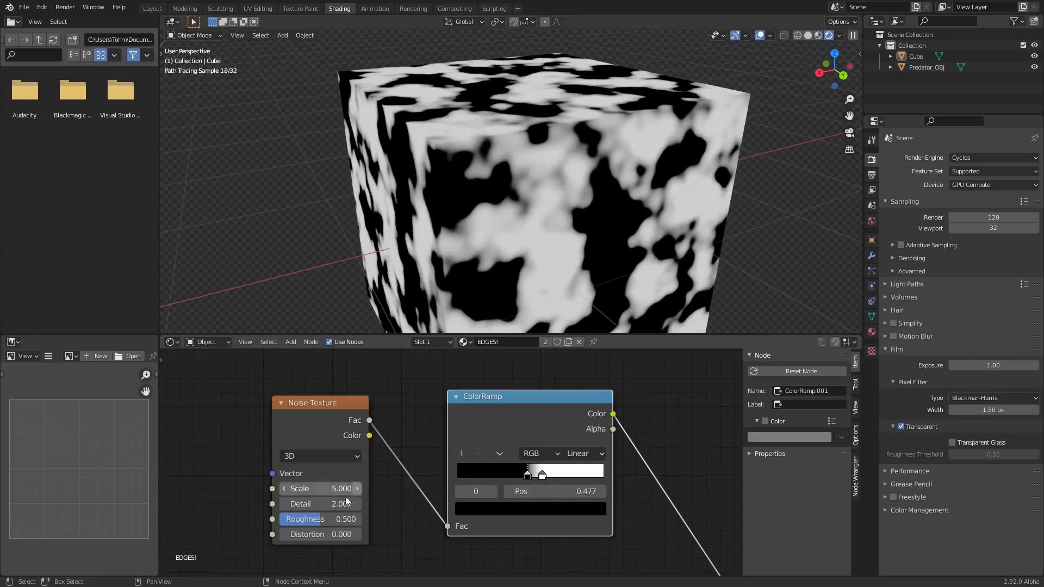
Set the Noise Texture's Detail to 16 and its Roughness to 0.817
{"action": "left_click_drag", "start_coordinate": [346, 503], "coordinate": [413, 503]}
{"action": "mouse_move", "coordinate": [345, 519]}
{"action": "left_mouse_down"}
{"action": "mouse_move", "coordinate": [359, 520]}
{"action": "mouse_move", "coordinate": [334, 519]}
{"action": "mouse_move", "coordinate": [347, 519]}
{"action": "left_mouse_up"}
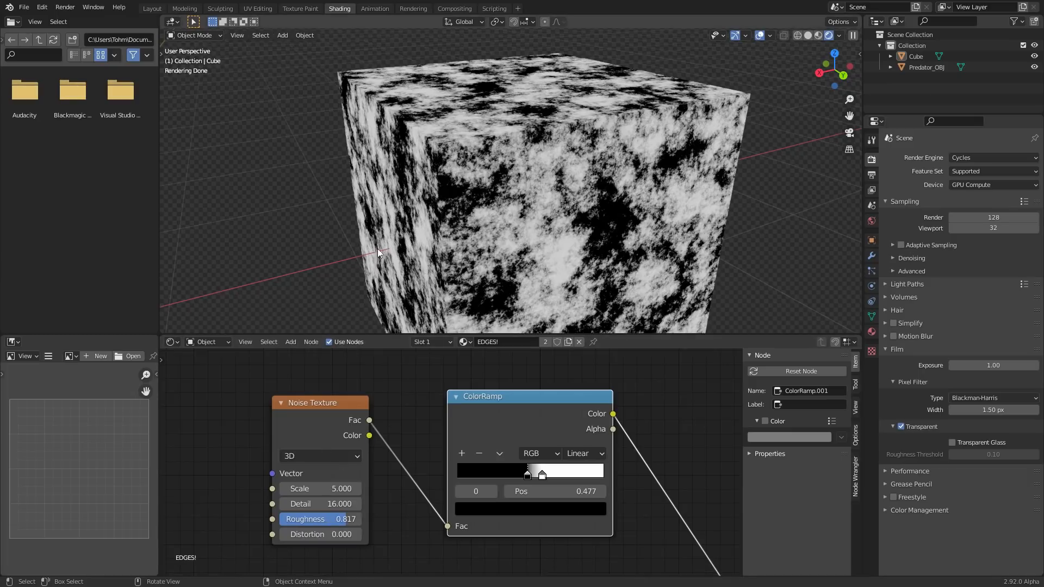
Shift the edge-mask ColorRamp slightly and insert a Math node on its link to the Mix Shader's Fac
{"action": "middle_click_drag", "start_coordinate": [611, 482], "coordinate": [436, 435]}
{"action": "scroll", "coordinate": [438, 439], "scroll_direction": "down", "scroll_amount": 7}
{"action": "middle_click_drag", "start_coordinate": [478, 539], "coordinate": [427, 452]}
{"action": "left_click_drag", "start_coordinate": [438, 506], "coordinate": [407, 498]}
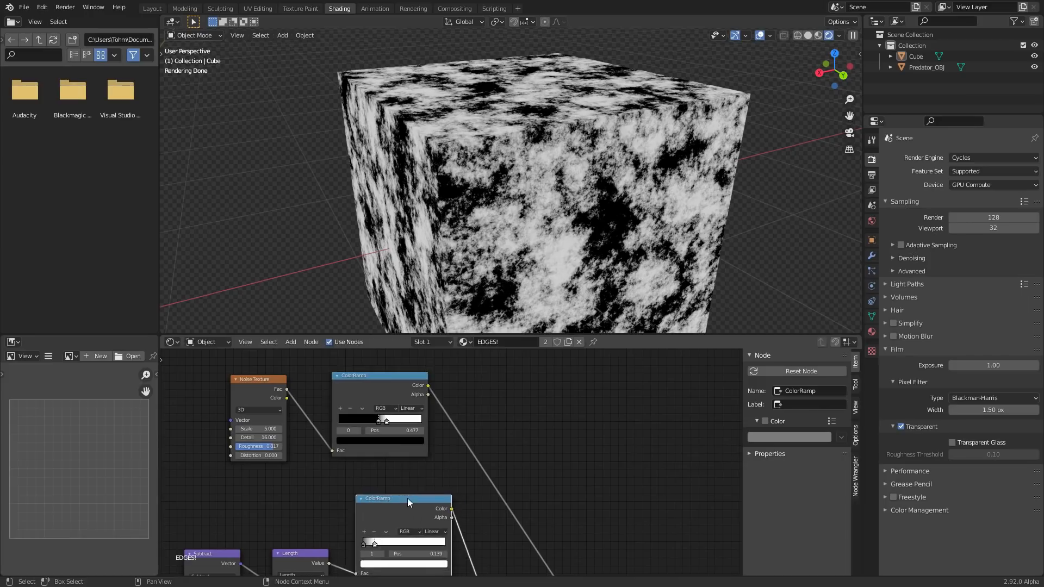
{"action": "middle_click_drag", "start_coordinate": [517, 437], "coordinate": [464, 388]}
{"action": "key", "text": "shift+a"}
{"action": "left_click", "coordinate": [464, 388]}
{"action": "type", "text": "ma"}
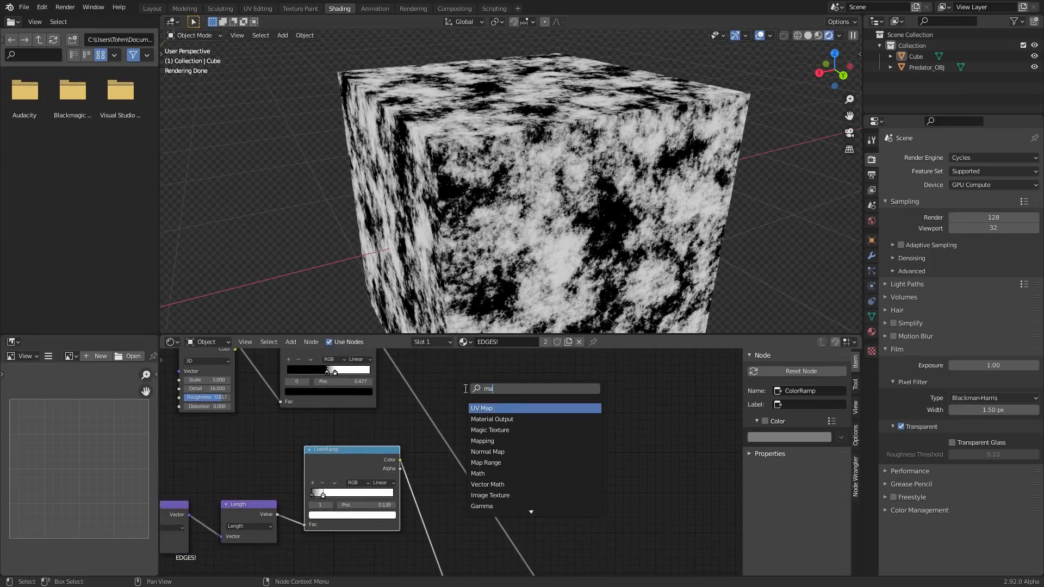
{"action": "type", "text": "th"}
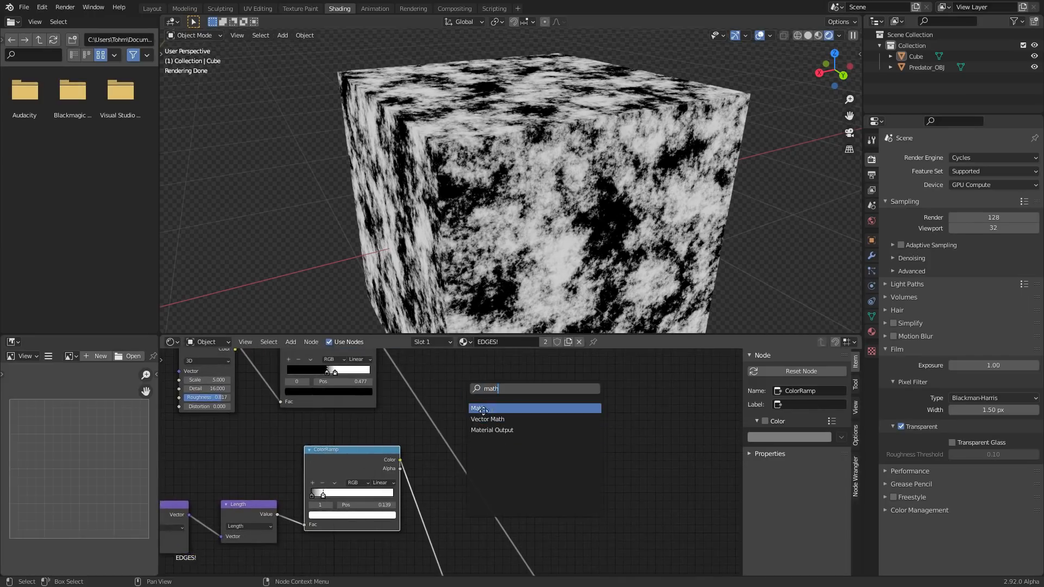
{"action": "key", "text": "Return"}
{"action": "left_click", "coordinate": [510, 436]}
Set the Math node to Multiply and connect the noise ColorRamp's Color output to its second Value input
{"action": "left_click", "coordinate": [519, 442]}
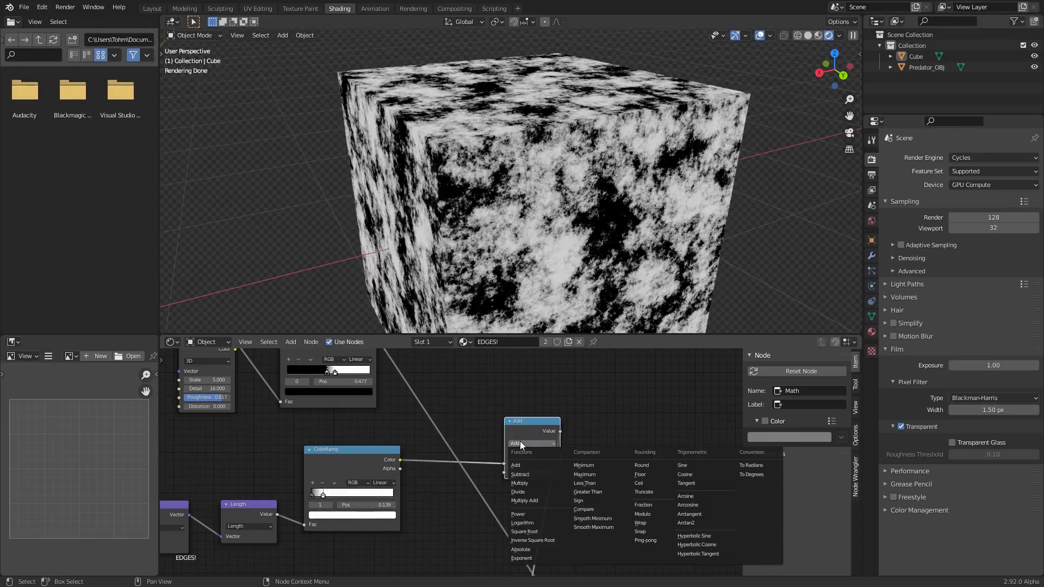
{"action": "left_click", "coordinate": [519, 463]}
{"action": "middle_click_drag", "start_coordinate": [534, 404], "coordinate": [544, 439]}
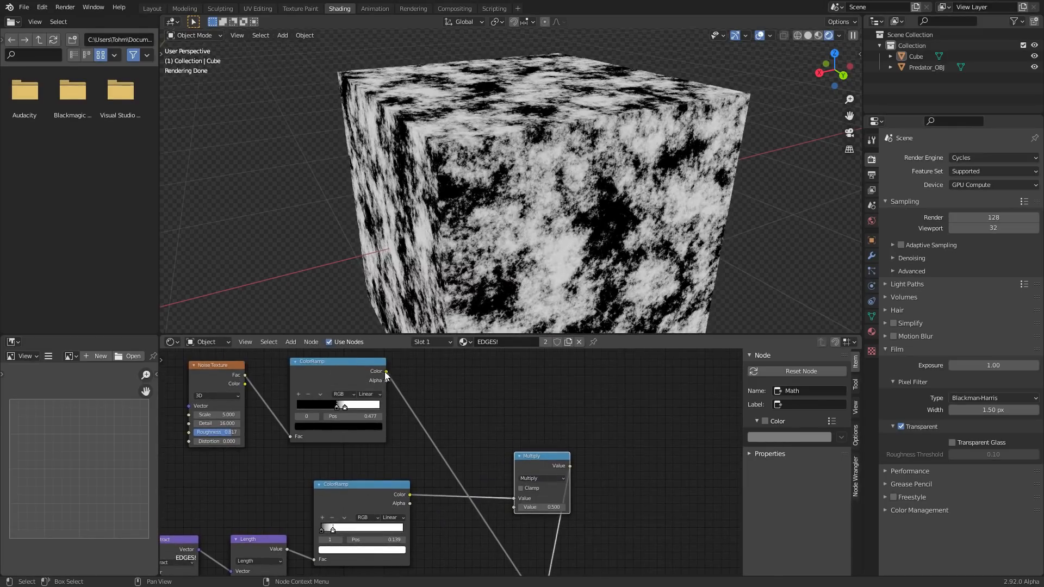
{"action": "left_click_drag", "start_coordinate": [386, 371], "coordinate": [513, 507]}
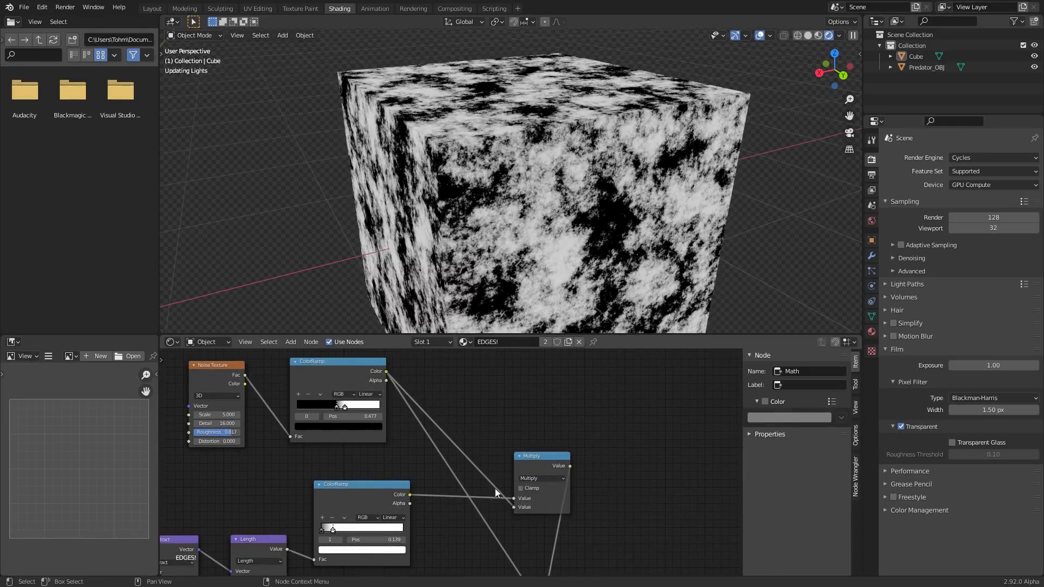
Preview the noise ColorRamp and the Multiply node in turn to compare the noise with the broken-up edge mask
{"action": "left_click", "coordinate": [368, 482]}
{"action": "left_click", "coordinate": [323, 367], "text": "ctrl+shift"}
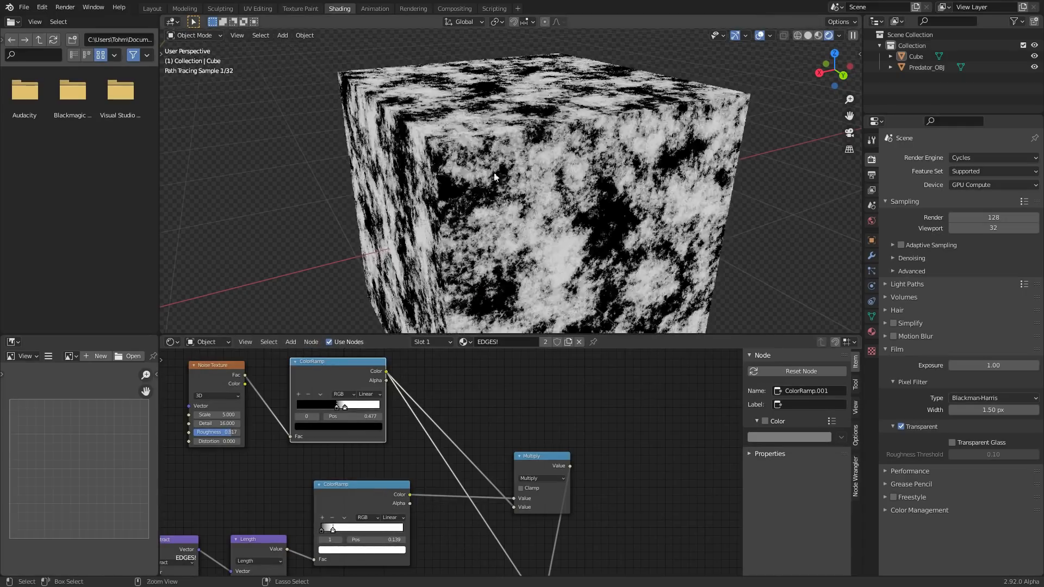
{"action": "left_click", "coordinate": [527, 455], "text": "ctrl+shift"}
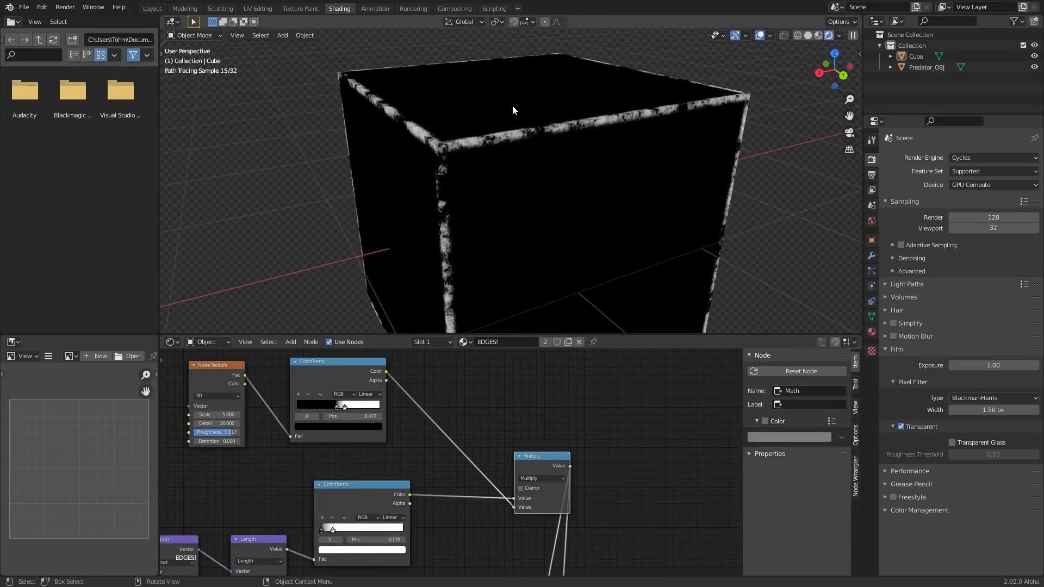
{"action": "scroll", "coordinate": [507, 132], "scroll_direction": "up", "scroll_amount": 4}
Preview the Mix Shader in the Material Output and inspect the worn edges on the cube and bust
{"action": "middle_click_drag", "start_coordinate": [503, 530], "coordinate": [394, 354]}
{"action": "left_click_drag", "start_coordinate": [424, 474], "coordinate": [378, 471]}
{"action": "left_click", "coordinate": [377, 471], "text": "ctrl+shift"}
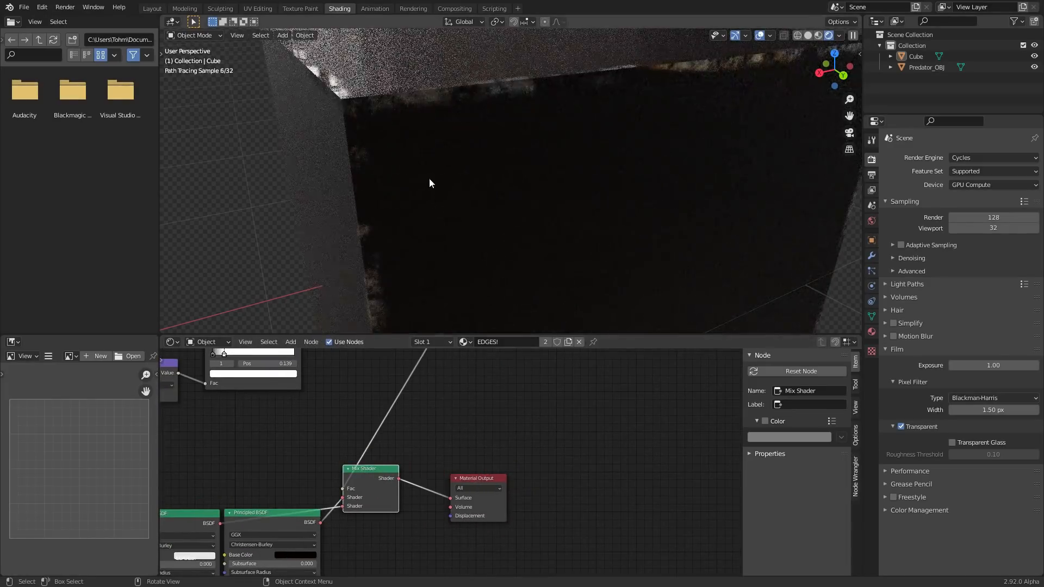
{"action": "scroll", "coordinate": [451, 144], "scroll_direction": "down", "scroll_amount": 5}
{"action": "scroll", "coordinate": [451, 172], "scroll_direction": "down", "scroll_amount": 4}
{"action": "middle_click_drag", "start_coordinate": [316, 203], "coordinate": [387, 170], "text": "shift"}
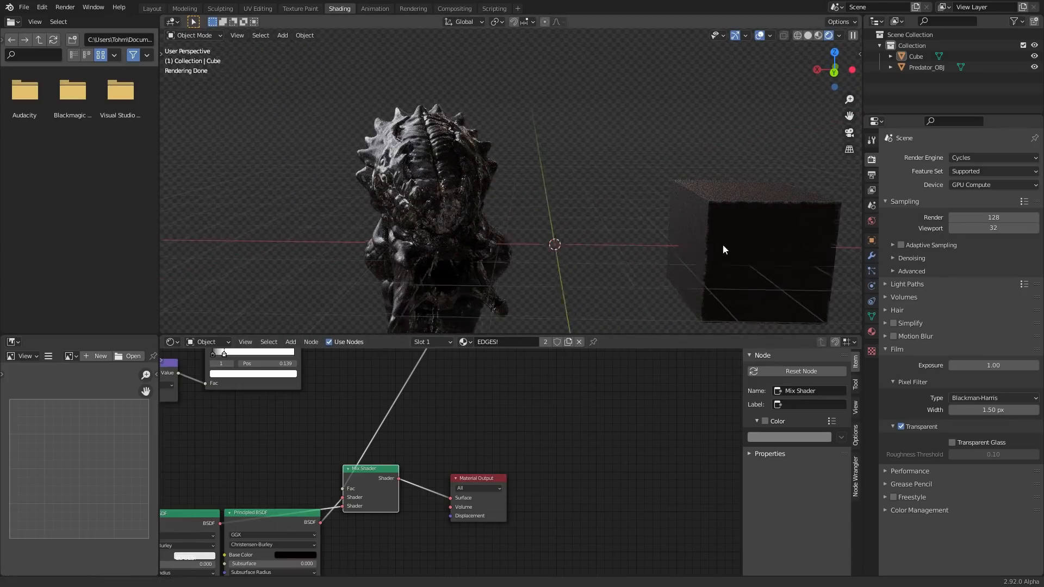
{"action": "scroll", "coordinate": [631, 252], "scroll_direction": "up", "scroll_amount": 3}
{"action": "middle_click_drag", "start_coordinate": [649, 260], "coordinate": [671, 267]}
Try a Bevel Radius of 0.480 to widen the edge wear on the cube, and undo the change
{"action": "middle_click_drag", "start_coordinate": [293, 432], "coordinate": [576, 516]}
{"action": "middle_click_drag", "start_coordinate": [608, 269], "coordinate": [629, 277]}
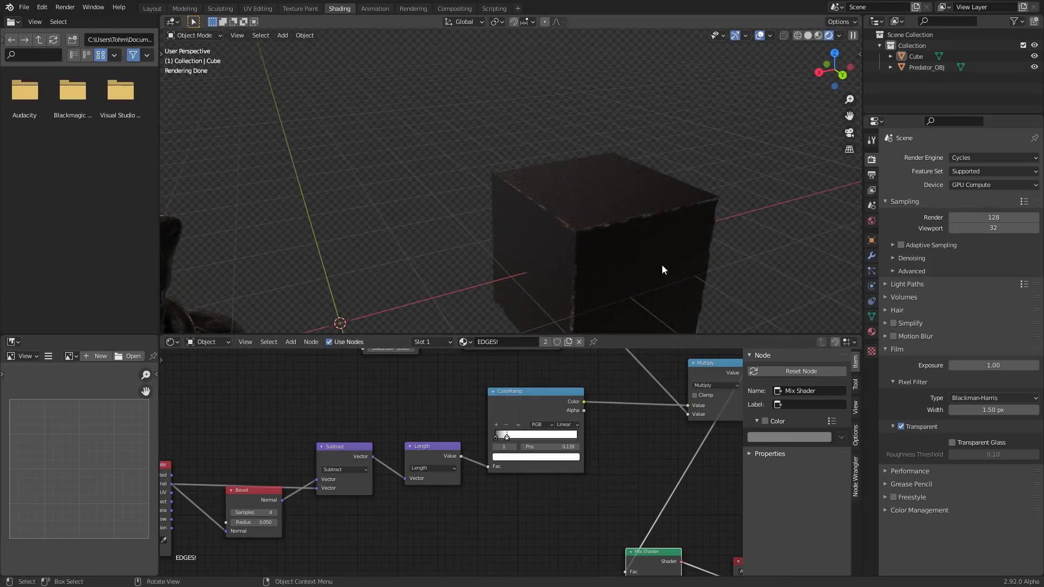
{"action": "middle_click_drag", "start_coordinate": [293, 520], "coordinate": [487, 442]}
{"action": "scroll", "coordinate": [488, 441], "scroll_direction": "up", "scroll_amount": 1}
{"action": "scroll", "coordinate": [451, 462], "scroll_direction": "up", "scroll_amount": 5}
{"action": "left_click_drag", "start_coordinate": [437, 434], "coordinate": [463, 434]}
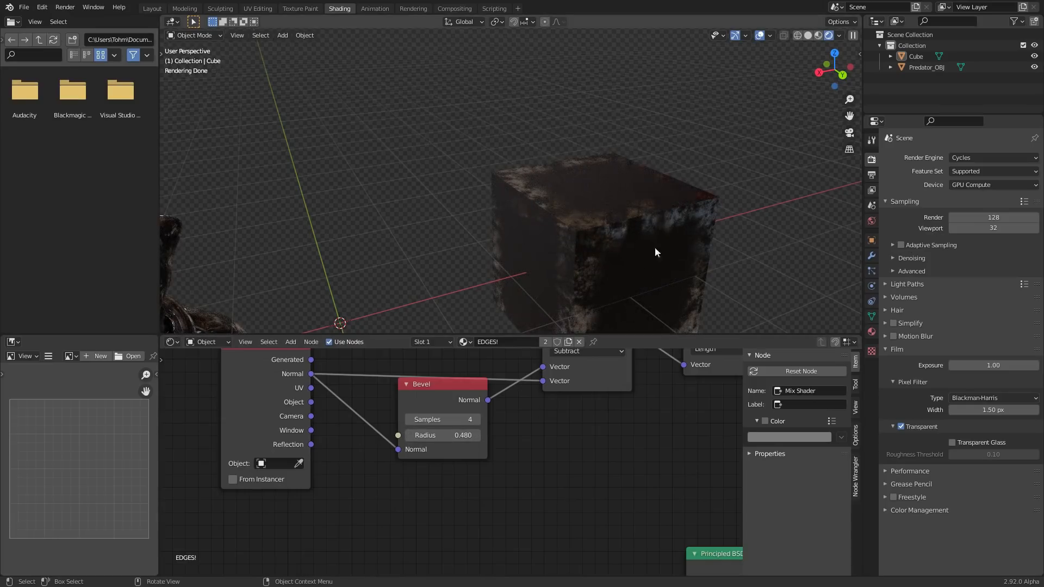
{"action": "key", "text": "ctrl+z"}
Try the noise ColorRamp's black stop at position 0.000, compare the cube's edges, and undo the change
{"action": "middle_click_drag", "start_coordinate": [642, 392], "coordinate": [475, 461]}
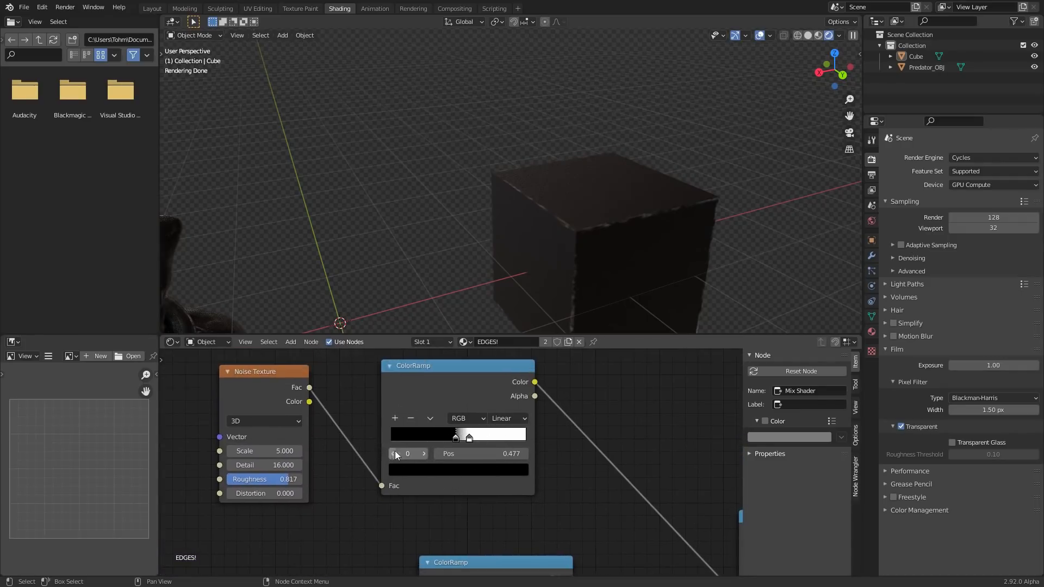
{"action": "left_click_drag", "start_coordinate": [482, 453], "coordinate": [413, 453]}
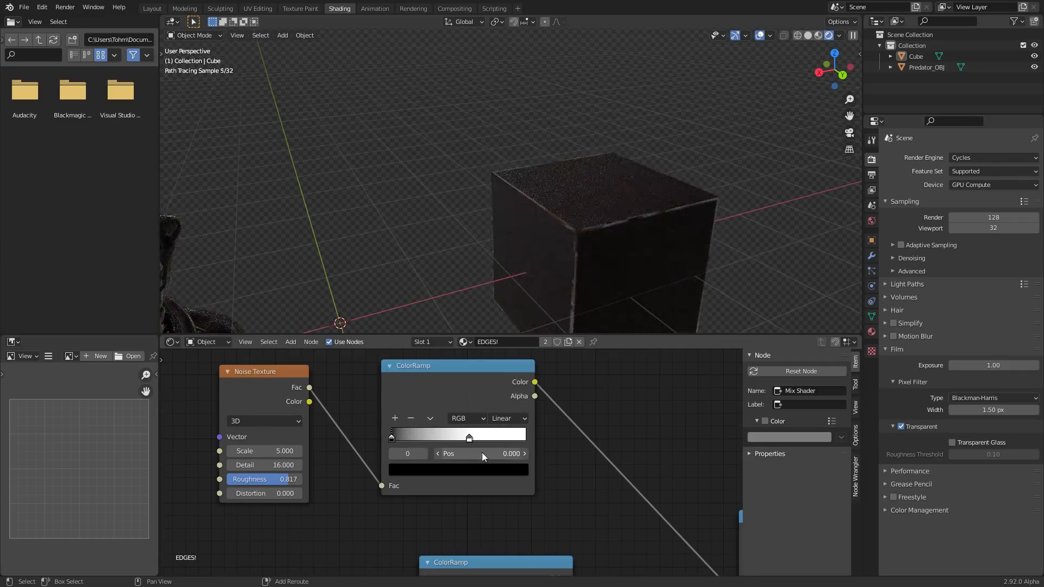
{"action": "scroll", "coordinate": [528, 167], "scroll_direction": "up", "scroll_amount": 4}
{"action": "key", "text": "ctrl+z"}
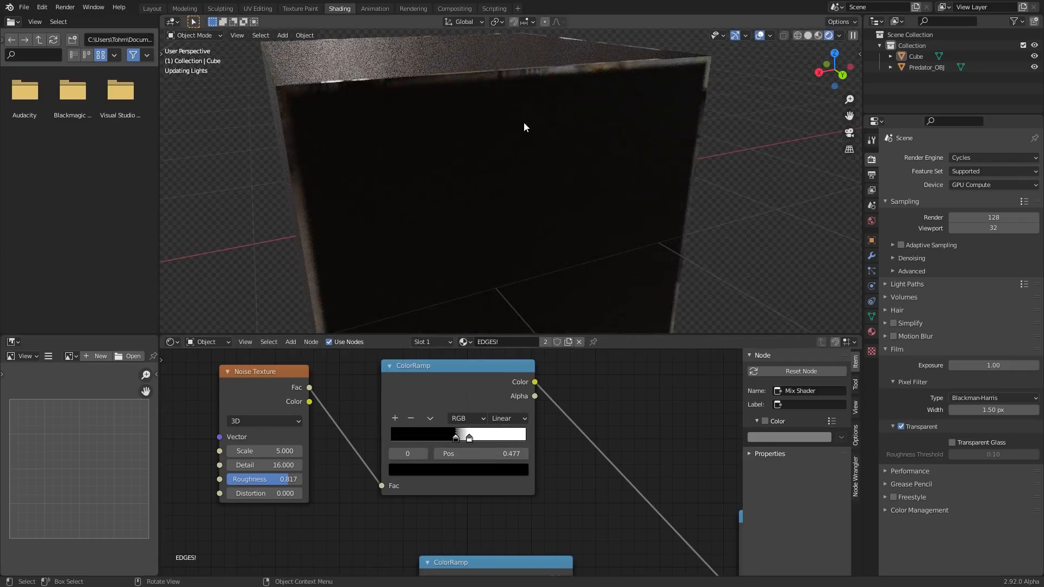
{"action": "scroll", "coordinate": [532, 124], "scroll_direction": "down", "scroll_amount": 4}
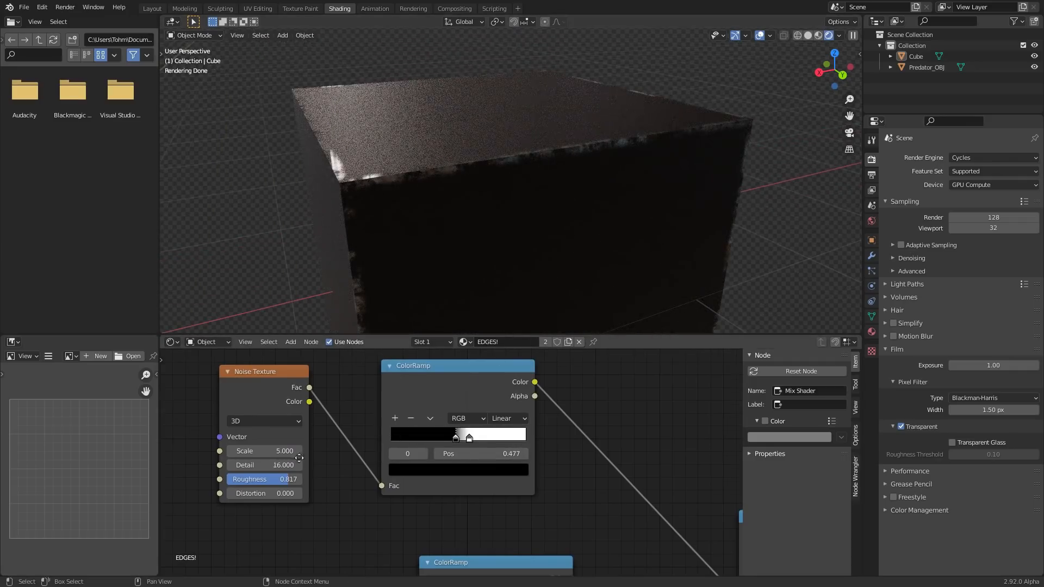
Try Noise Texture Scale values of 15 and 25 on the cube's edge wear, and undo them
{"action": "middle_click_drag", "start_coordinate": [269, 446], "coordinate": [368, 477]}
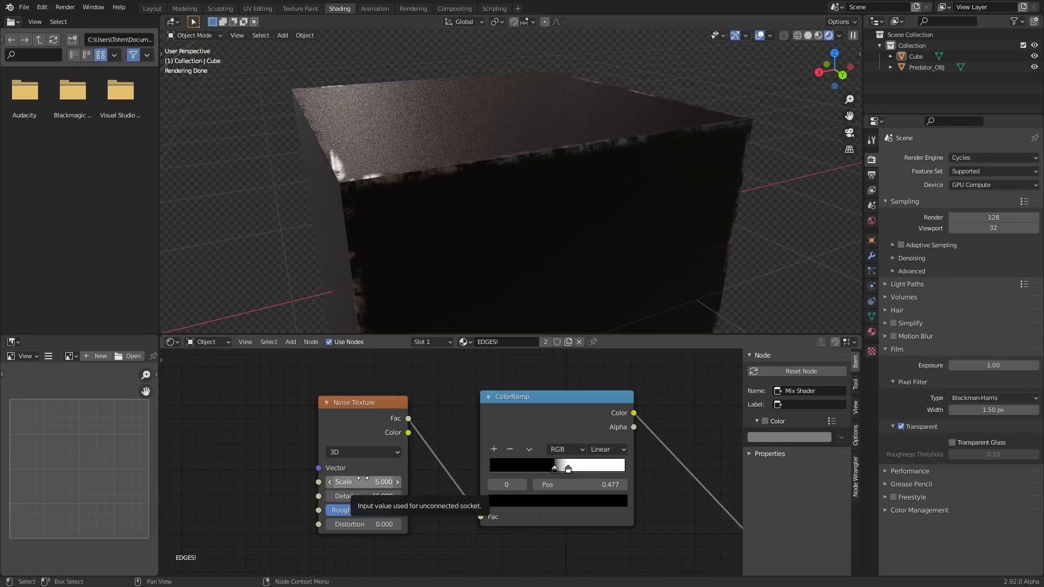
{"action": "left_click", "coordinate": [368, 482]}
{"action": "type", "text": "15"}
{"action": "key", "text": "Return"}
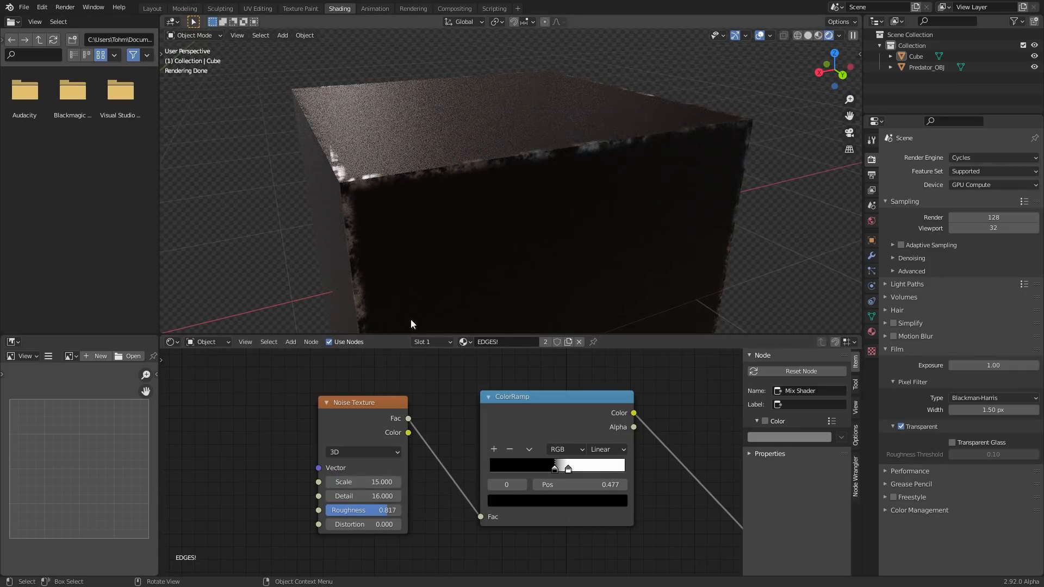
{"action": "left_click", "coordinate": [356, 482]}
{"action": "type", "text": "25"}
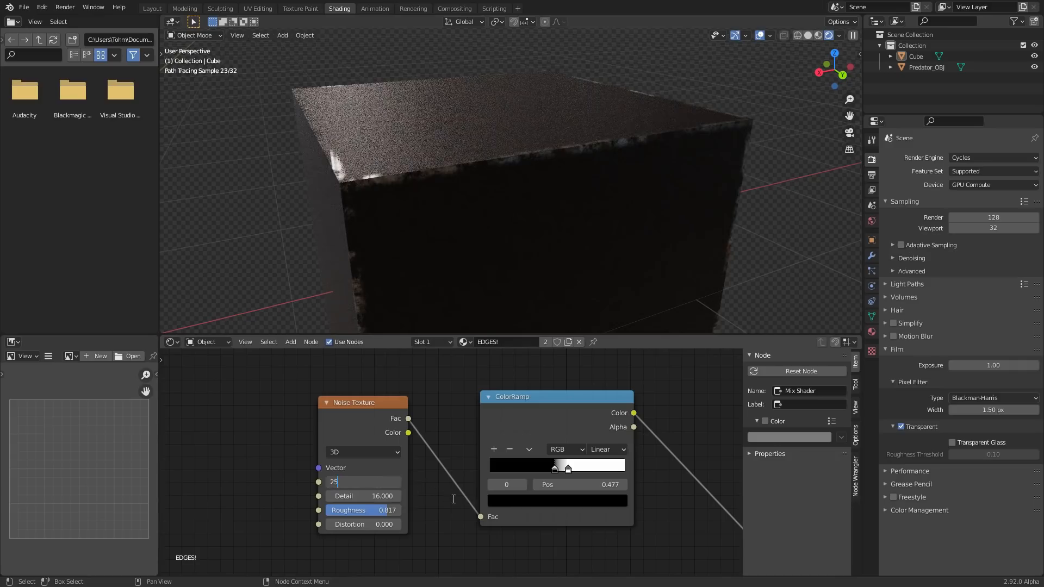
{"action": "key", "text": "Return"}
{"action": "scroll", "coordinate": [474, 182], "scroll_direction": "up", "scroll_amount": 2}
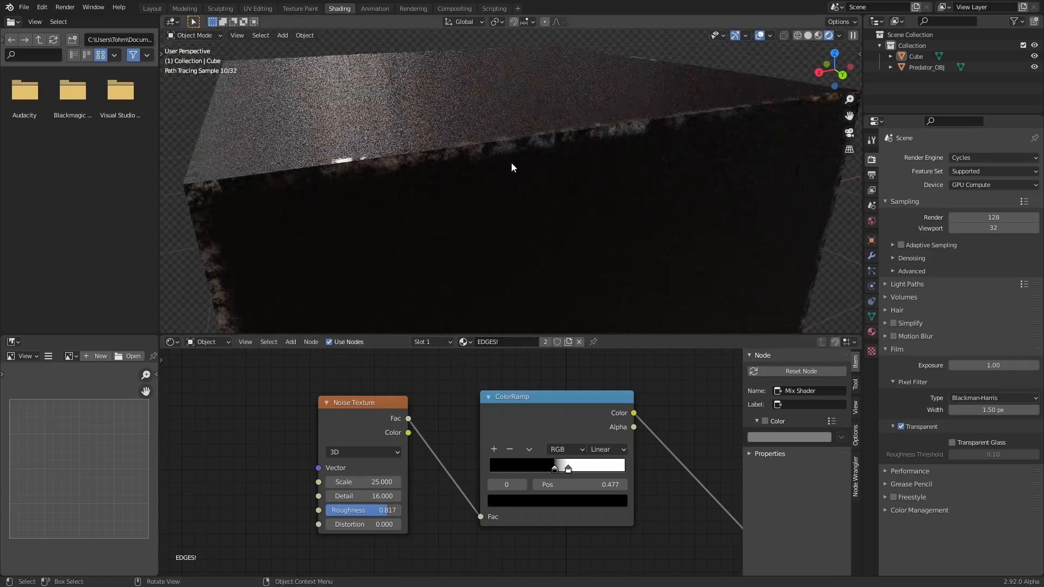
{"action": "key", "text": "ctrl+z"}
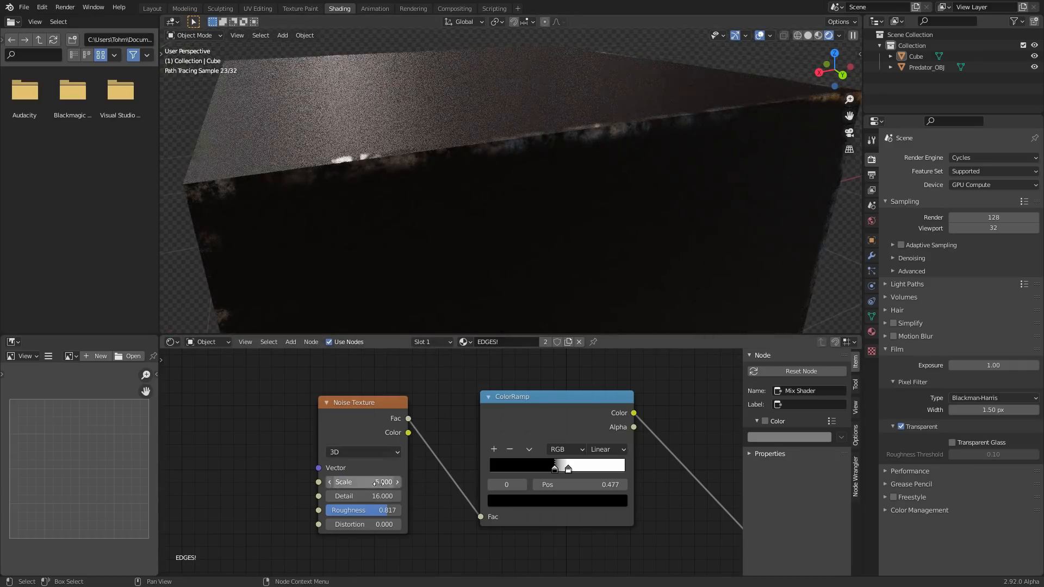
Review the complete node setup and examine the edge wear on the bust and cube from farther away
{"action": "scroll", "coordinate": [471, 171], "scroll_direction": "down", "scroll_amount": 3}
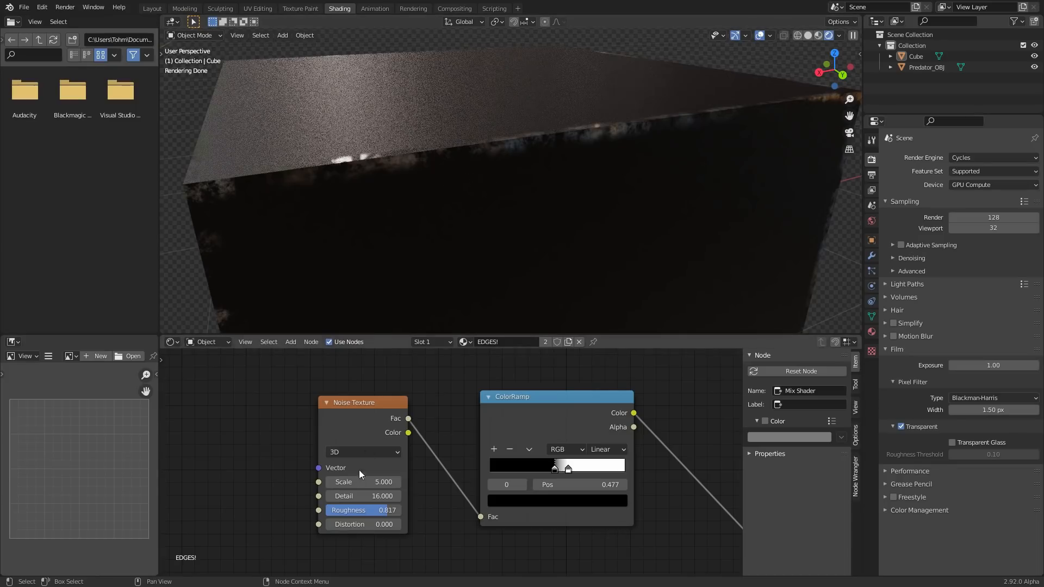
{"action": "scroll", "coordinate": [424, 435], "scroll_direction": "down", "scroll_amount": 8}
{"action": "middle_click_drag", "start_coordinate": [446, 424], "coordinate": [500, 376]}
{"action": "scroll", "coordinate": [427, 234], "scroll_direction": "down", "scroll_amount": 1}
{"action": "middle_click_drag", "start_coordinate": [427, 233], "coordinate": [426, 227]}
{"action": "scroll", "coordinate": [426, 226], "scroll_direction": "down", "scroll_amount": 4}
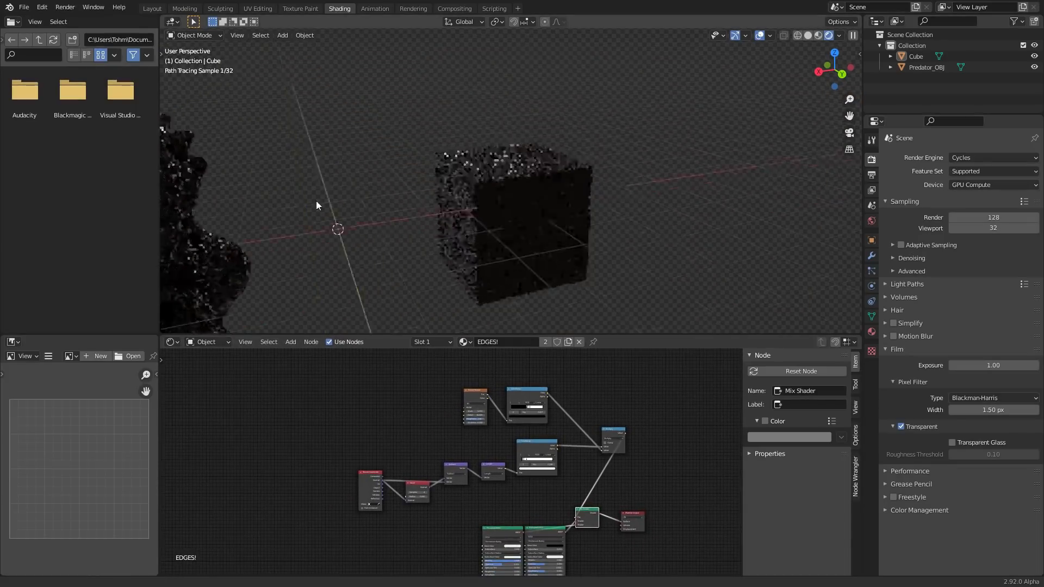
{"action": "middle_click_drag", "start_coordinate": [317, 201], "coordinate": [570, 223], "text": "shift"}
{"action": "scroll", "coordinate": [414, 190], "scroll_direction": "down", "scroll_amount": 4}
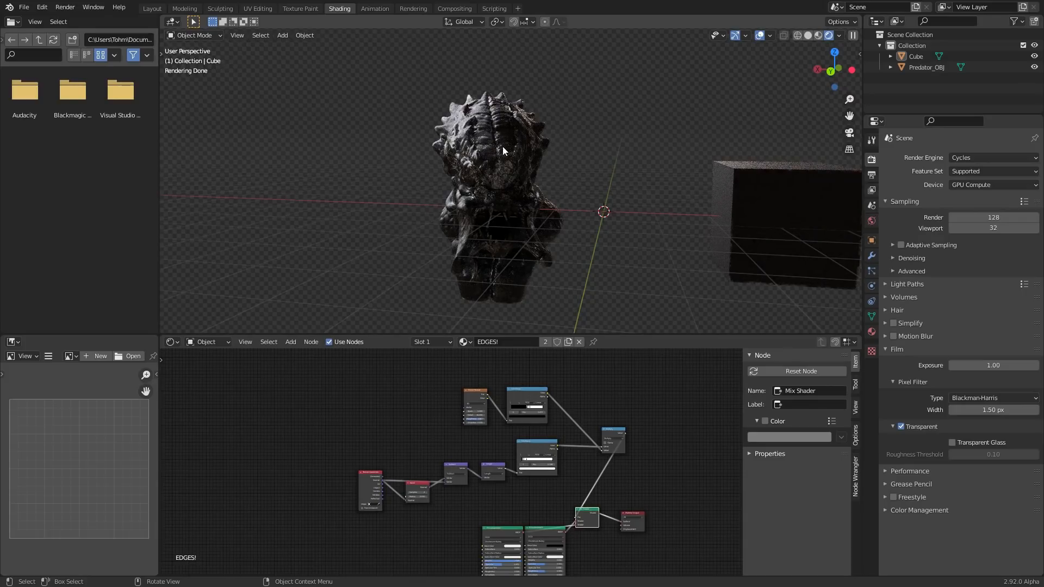
Set the Base Color of the non-metallic Principled BSDF to dark red
{"action": "scroll", "coordinate": [503, 151], "scroll_direction": "up", "scroll_amount": 1}
{"action": "middle_click_drag", "start_coordinate": [556, 572], "coordinate": [435, 444]}
{"action": "scroll", "coordinate": [435, 444], "scroll_direction": "up", "scroll_amount": 8}
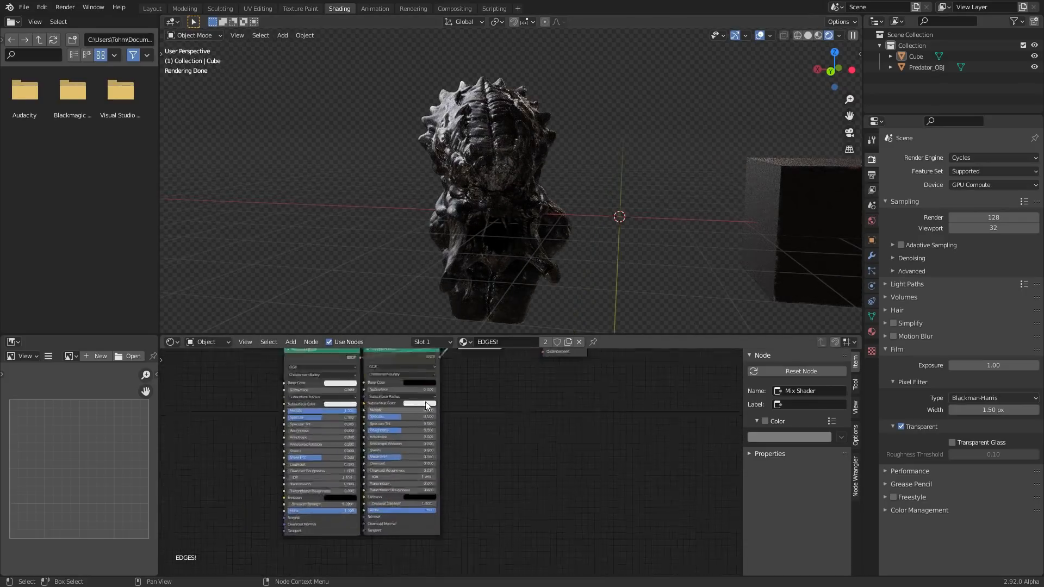
{"action": "left_click", "coordinate": [492, 414]}
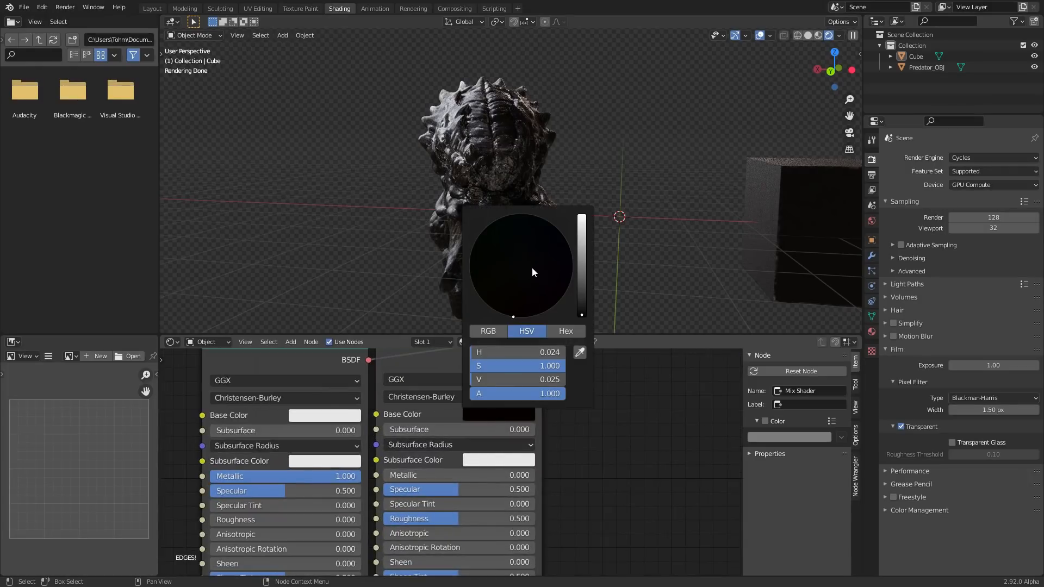
{"action": "left_click", "coordinate": [579, 260]}
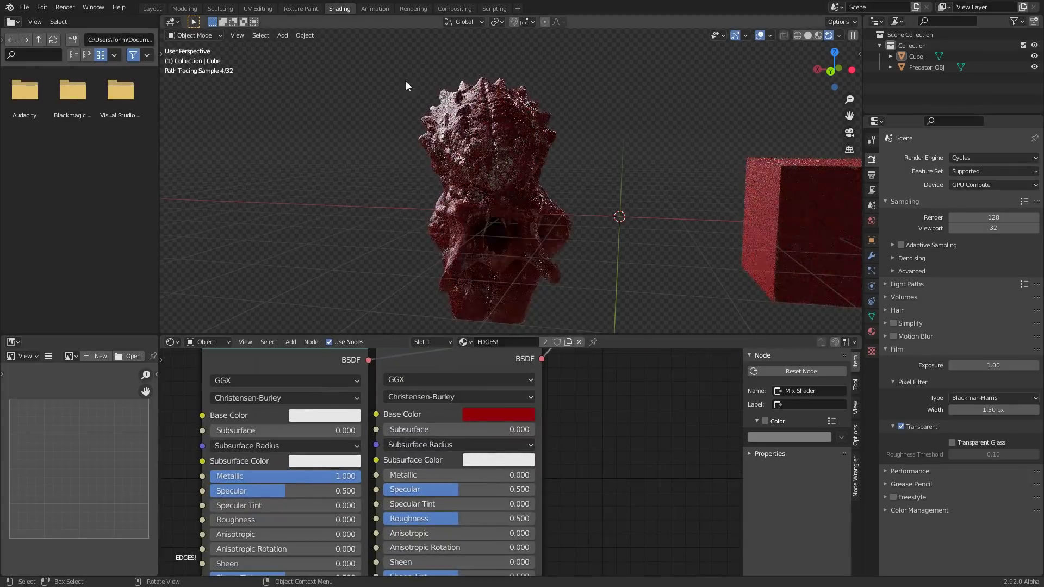
Examine the dark red material and metallic edge wear on the bust and cube from several angles
{"action": "scroll", "coordinate": [518, 123], "scroll_direction": "up", "scroll_amount": 3}
{"action": "middle_click_drag", "start_coordinate": [518, 123], "coordinate": [517, 152]}
{"action": "scroll", "coordinate": [557, 201], "scroll_direction": "down", "scroll_amount": 5}
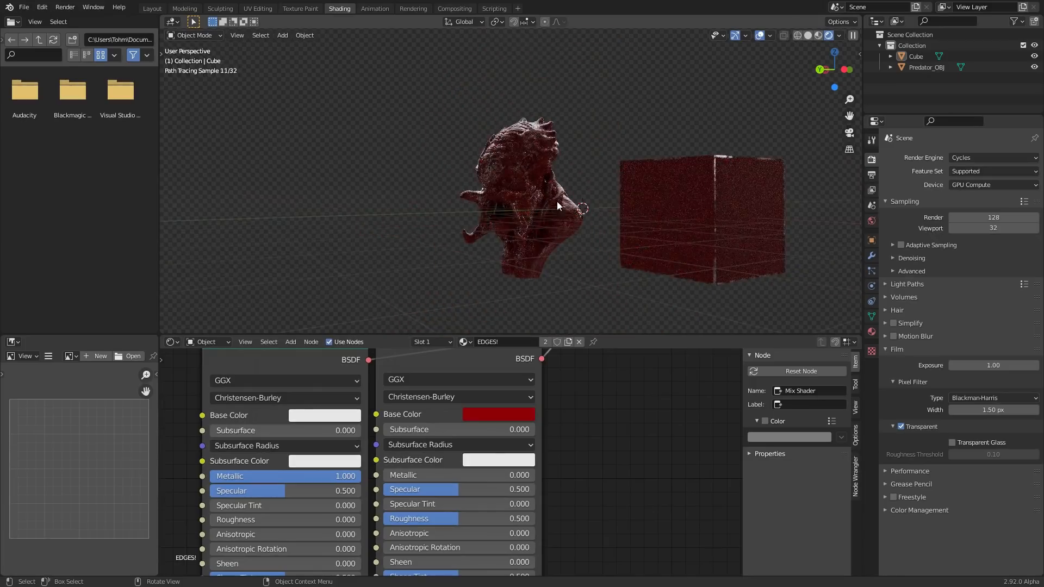
{"action": "middle_click_drag", "start_coordinate": [535, 222], "coordinate": [611, 228]}
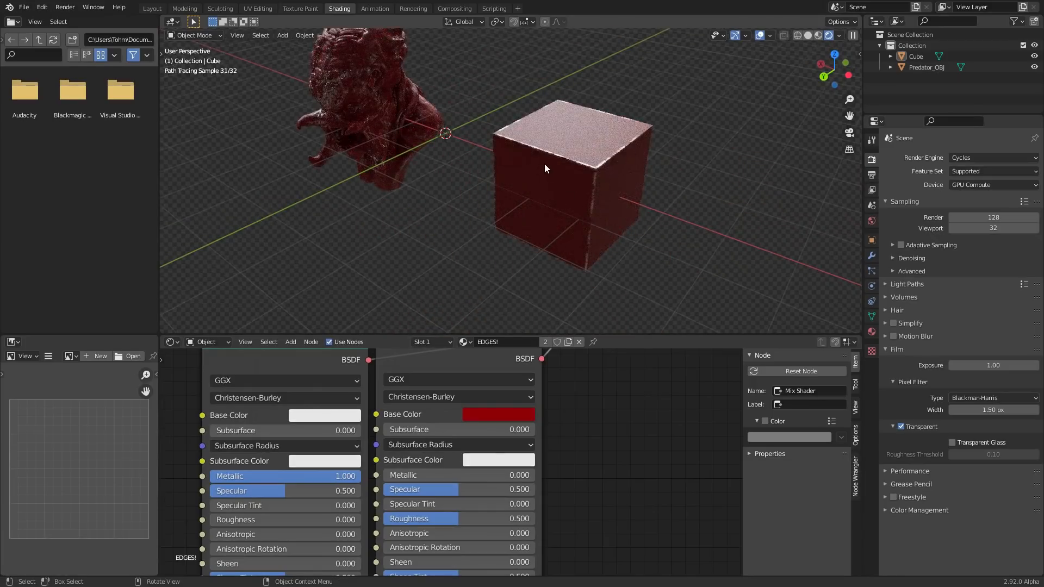
{"action": "mouse_move", "coordinate": [546, 169]}
{"action": "middle_mouse_down"}
{"action": "mouse_move", "coordinate": [606, 163]}
{"action": "mouse_move", "coordinate": [559, 181]}
{"action": "mouse_move", "coordinate": [586, 166]}
{"action": "middle_mouse_up"}
{"action": "scroll", "coordinate": [543, 159], "scroll_direction": "down", "scroll_amount": 2}
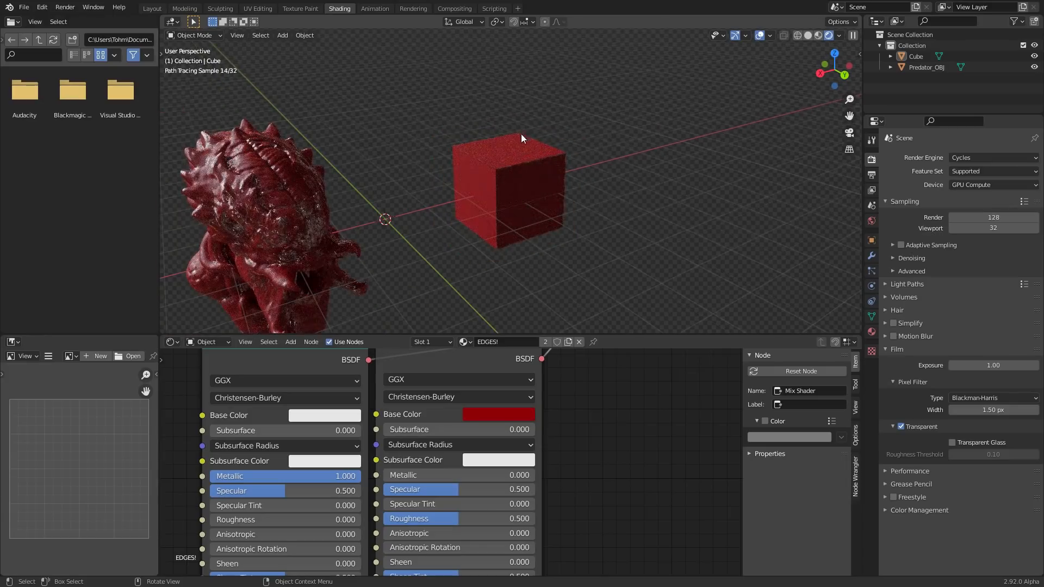
{"action": "mouse_move", "coordinate": [289, 169]}
{"action": "middle_mouse_down"}
{"action": "mouse_move", "coordinate": [226, 162]}
{"action": "mouse_move", "coordinate": [307, 199]}
{"action": "mouse_move", "coordinate": [471, 163]}
{"action": "mouse_move", "coordinate": [455, 176]}
{"action": "mouse_move", "coordinate": [418, 171]}
{"action": "middle_mouse_up"}
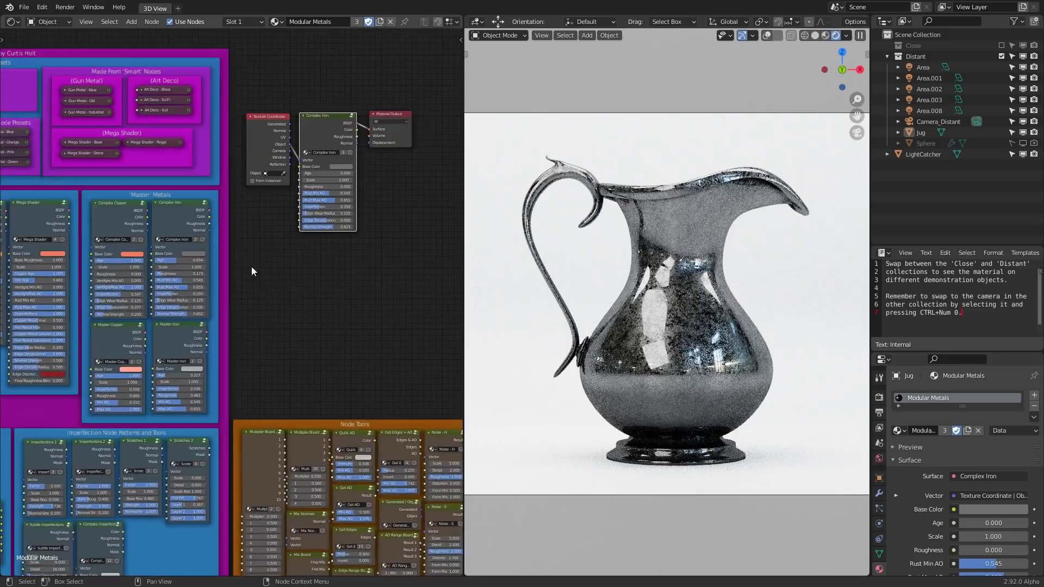
Look over the jug's Complex Iron node setup and the Modular Metals preset and smart node groups beside it
{"action": "middle_click_drag", "start_coordinate": [251, 266], "coordinate": [291, 342]}
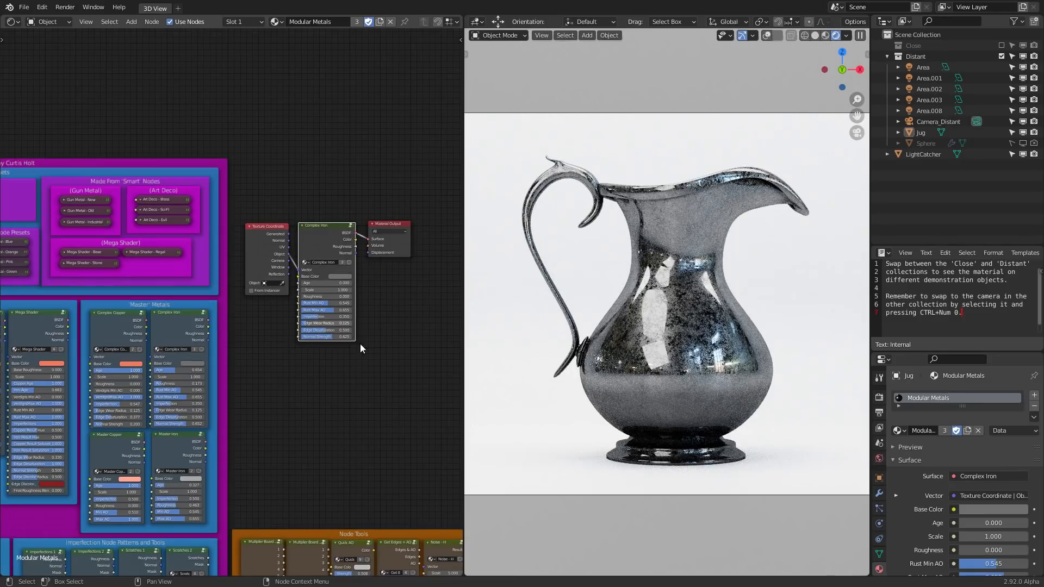
{"action": "scroll", "coordinate": [360, 344], "scroll_direction": "up", "scroll_amount": 3}
{"action": "middle_click_drag", "start_coordinate": [326, 300], "coordinate": [223, 371]}
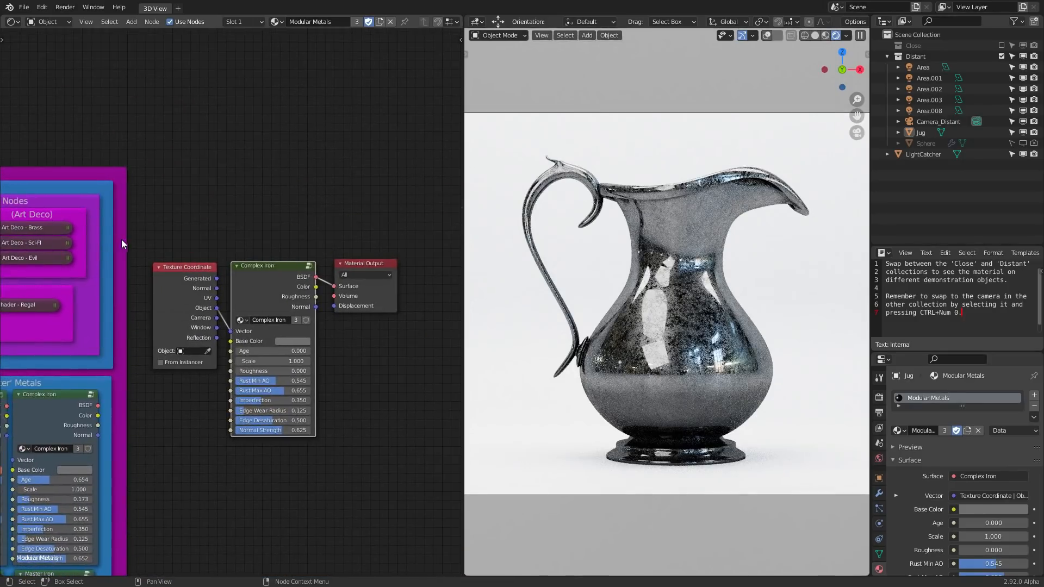
{"action": "middle_click_drag", "start_coordinate": [111, 240], "coordinate": [462, 177]}
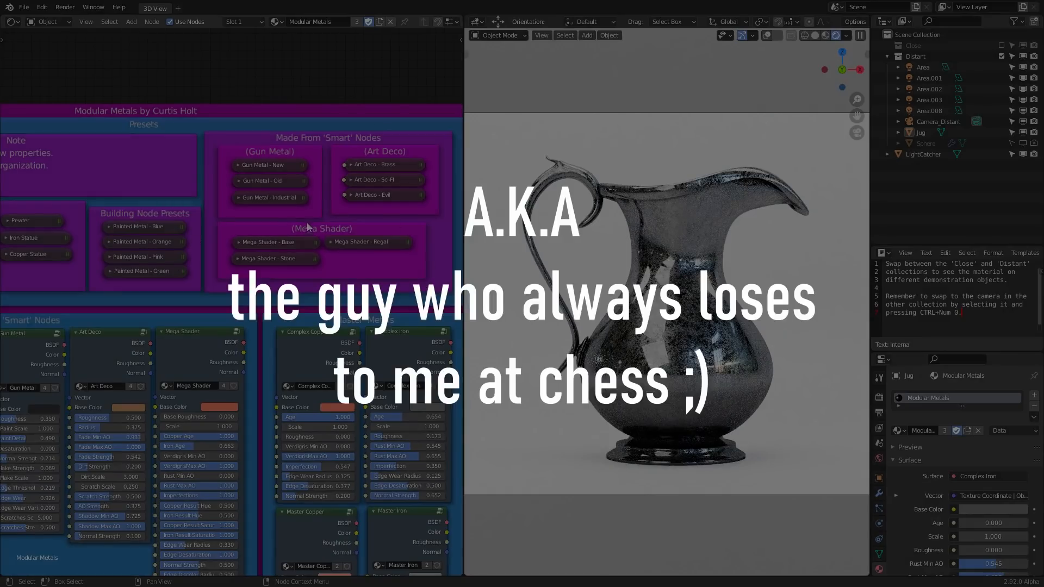
{"action": "scroll", "coordinate": [326, 201], "scroll_direction": "down", "scroll_amount": 2}
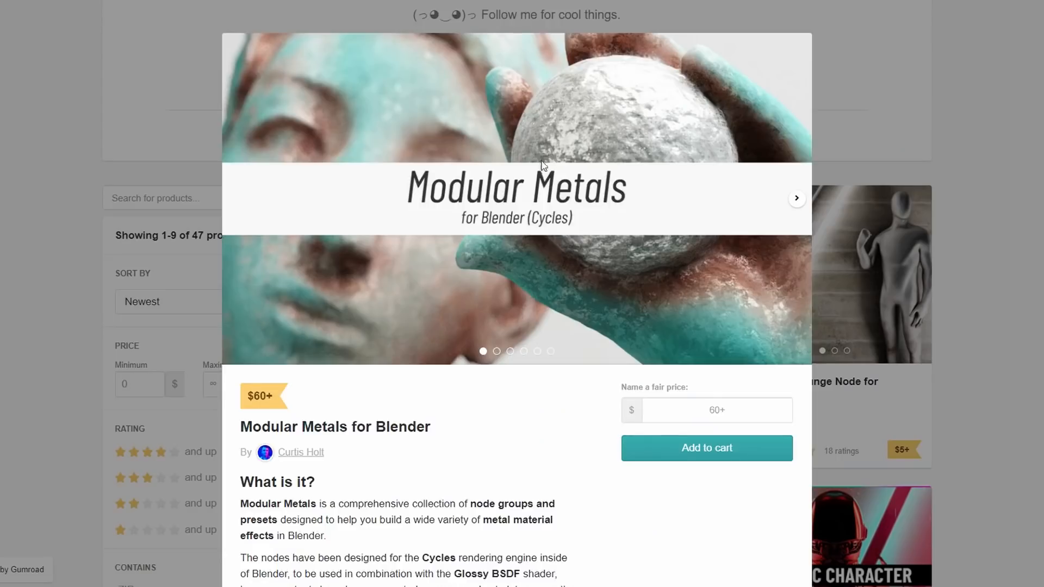
Switch to the Modular Metals for Blender product page and read through its description and Age Simulation section
{"action": "scroll", "coordinate": [601, 212], "scroll_direction": "down", "scroll_amount": 15}
{"action": "scroll", "coordinate": [660, 272], "scroll_direction": "down", "scroll_amount": 10}
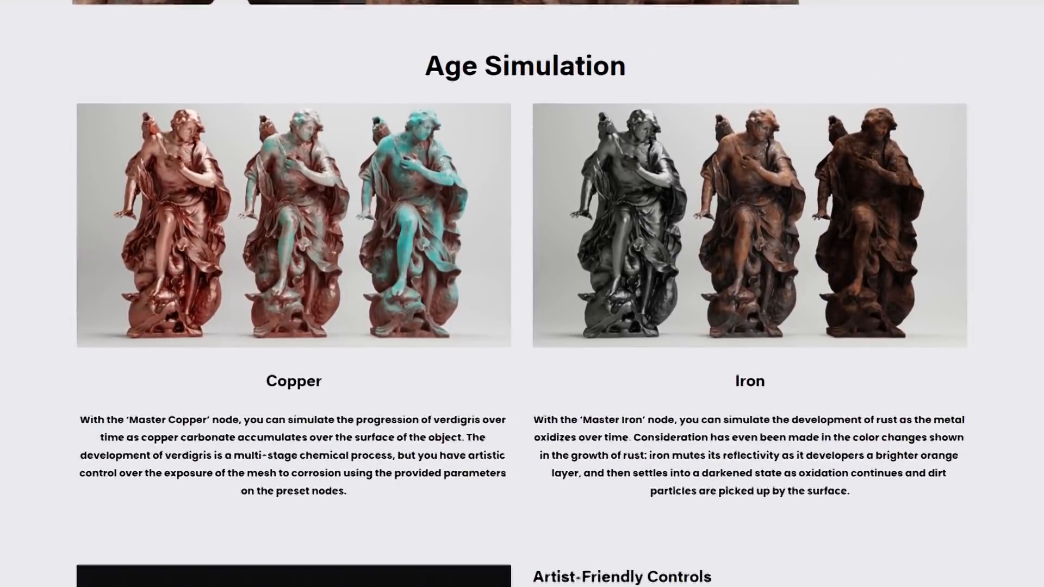
{"action": "scroll", "coordinate": [522, 294], "scroll_direction": "down", "scroll_amount": 8}
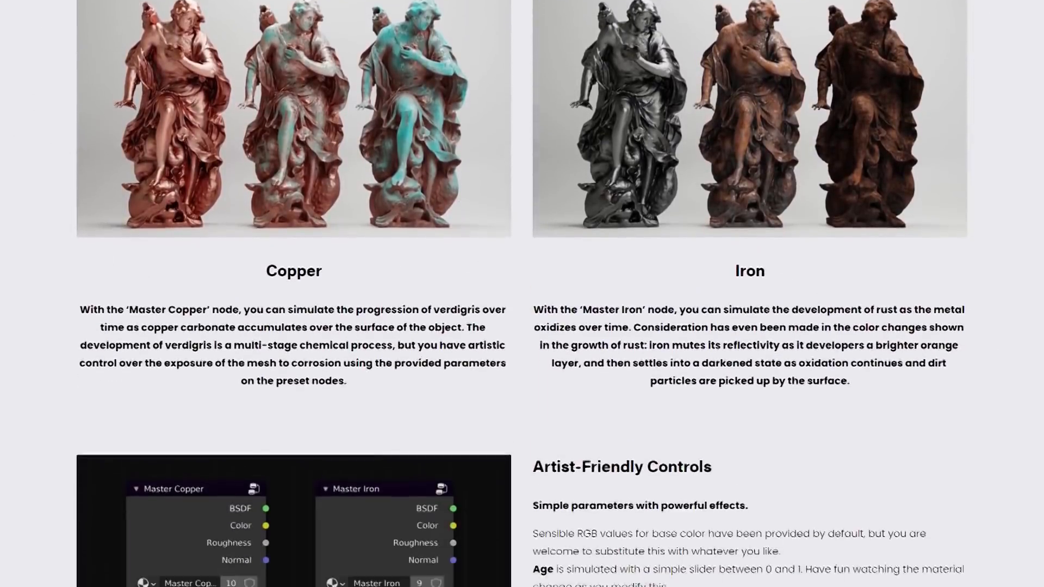
{"action": "scroll", "coordinate": [522, 294], "scroll_direction": "down", "scroll_amount": 6}
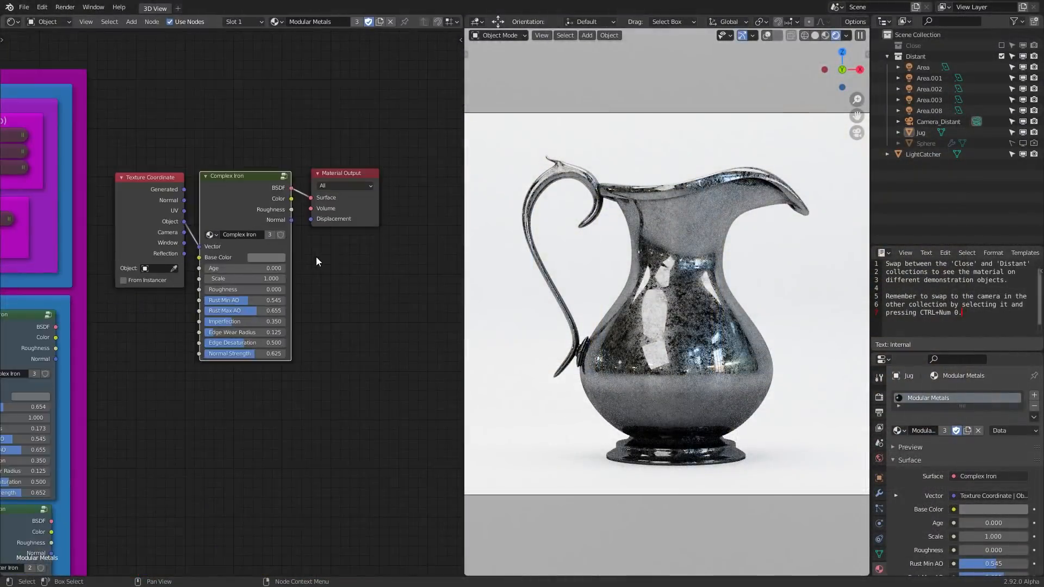
In Blender, set the Age of the jug's Complex Iron node to 0.888
{"action": "scroll", "coordinate": [315, 256], "scroll_direction": "up", "scroll_amount": 4}
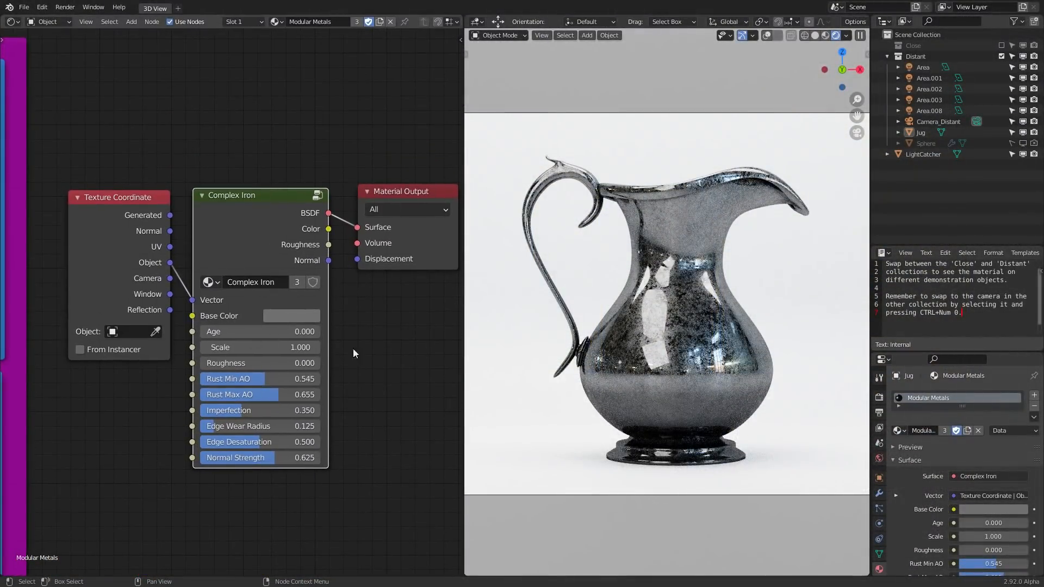
{"action": "scroll", "coordinate": [254, 256], "scroll_direction": "down", "scroll_amount": 6}
{"action": "middle_click_drag", "start_coordinate": [169, 333], "coordinate": [65, 347]}
{"action": "middle_click_drag", "start_coordinate": [366, 266], "coordinate": [204, 317]}
{"action": "scroll", "coordinate": [204, 316], "scroll_direction": "up", "scroll_amount": 10}
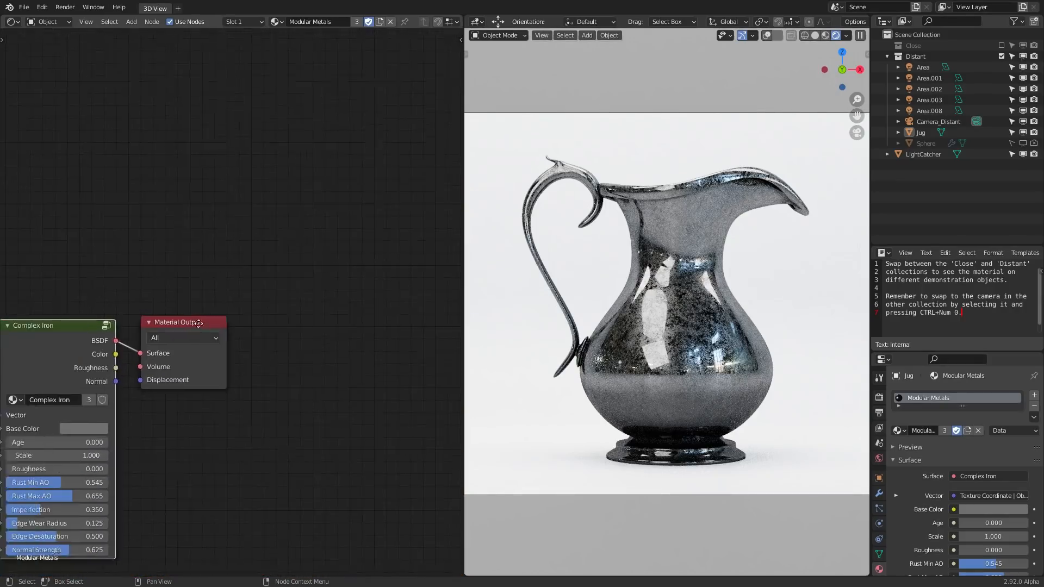
{"action": "scroll", "coordinate": [355, 284], "scroll_direction": "up", "scroll_amount": 5}
{"action": "middle_click_drag", "start_coordinate": [57, 368], "coordinate": [259, 261]}
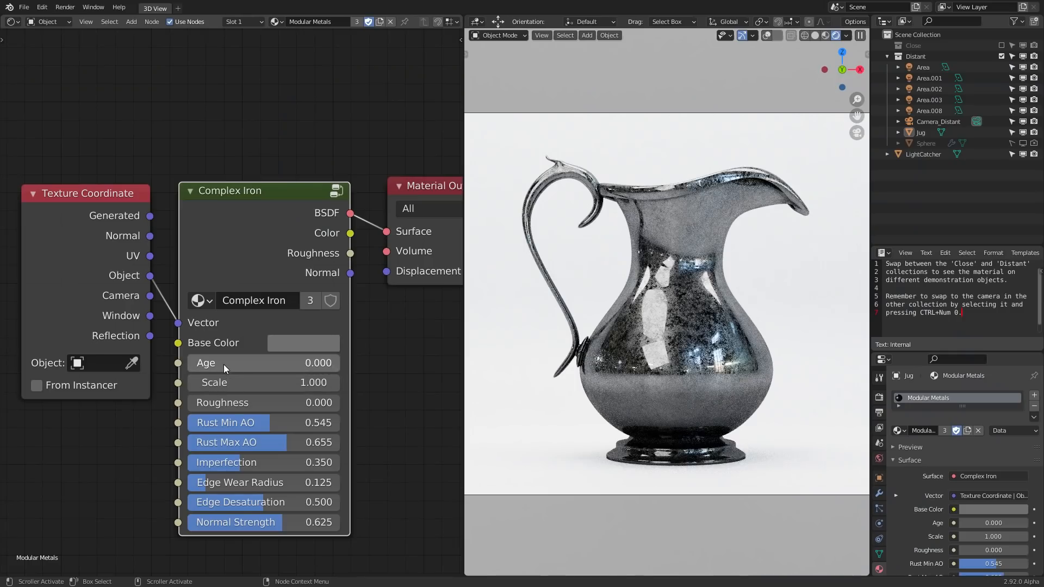
{"action": "left_click_drag", "start_coordinate": [223, 364], "coordinate": [277, 363]}
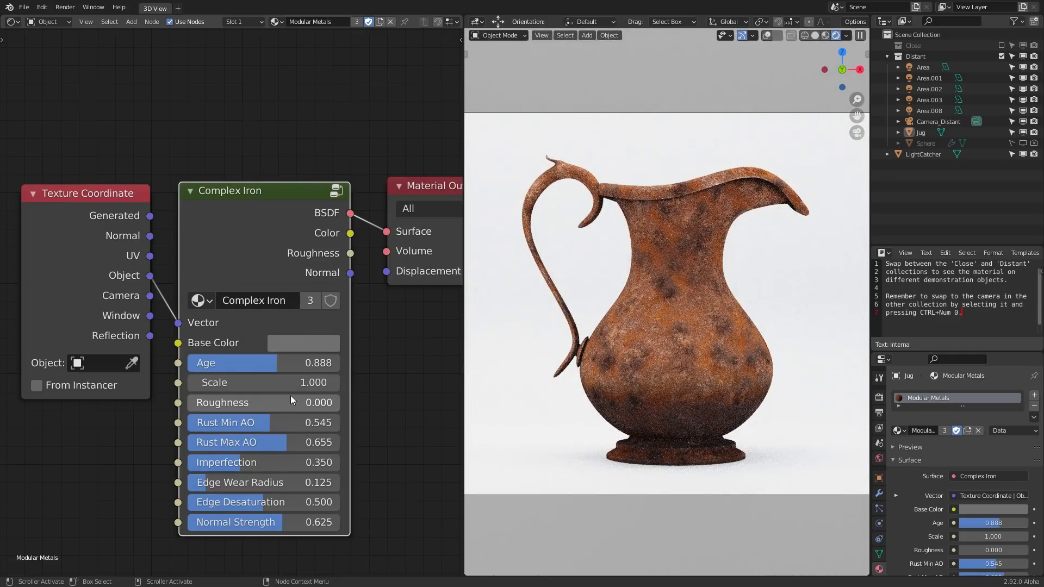
Preview the Get AO and Get Edges node groups from the Node Tools frame on the jug
{"action": "scroll", "coordinate": [356, 416], "scroll_direction": "down", "scroll_amount": 5}
{"action": "scroll", "coordinate": [296, 478], "scroll_direction": "up", "scroll_amount": 1}
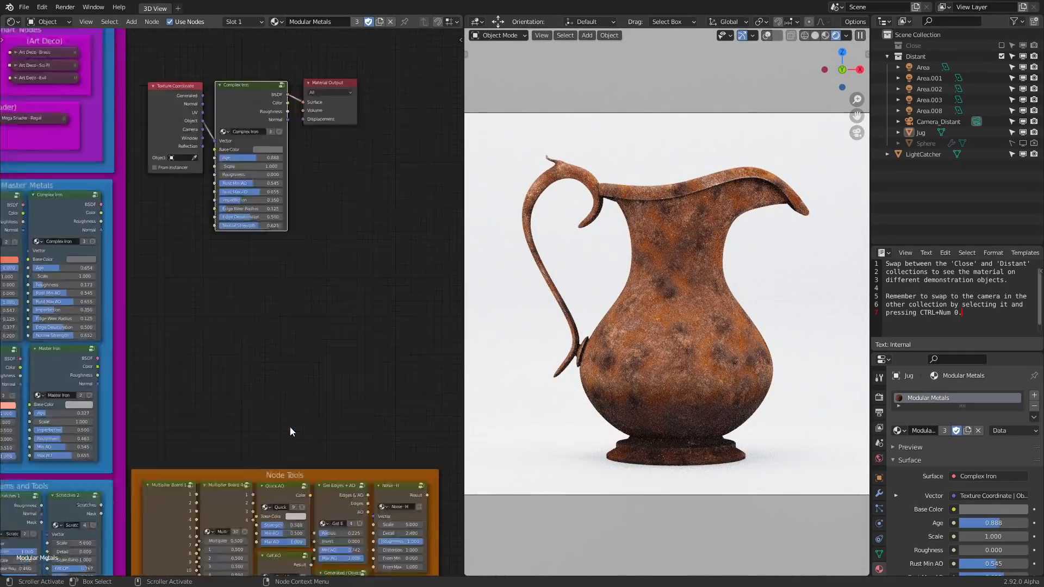
{"action": "scroll", "coordinate": [311, 494], "scroll_direction": "up", "scroll_amount": 5}
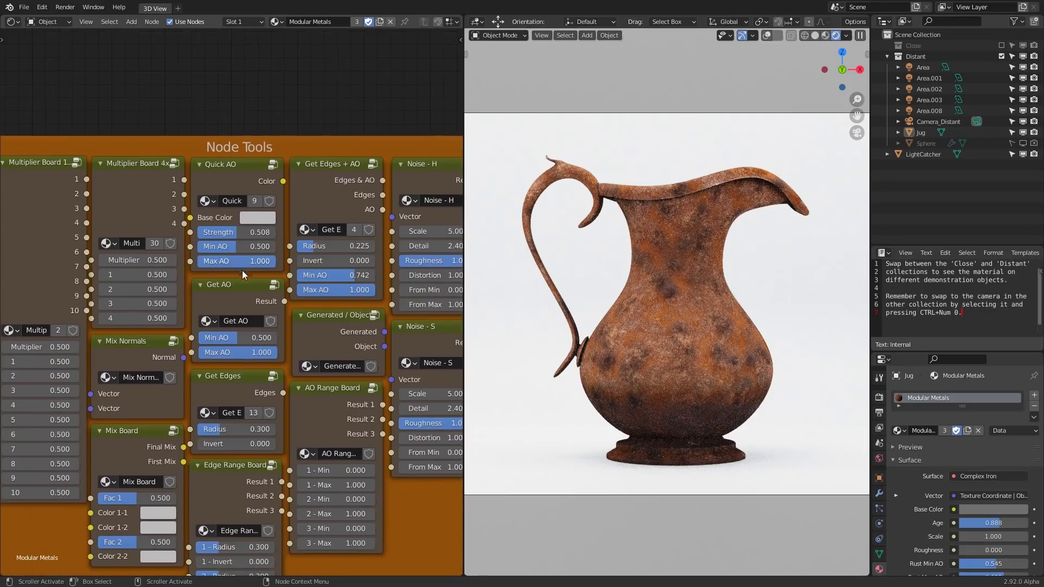
{"action": "left_click", "coordinate": [234, 295], "text": "ctrl+shift"}
{"action": "left_click", "coordinate": [231, 383], "text": "ctrl+shift"}
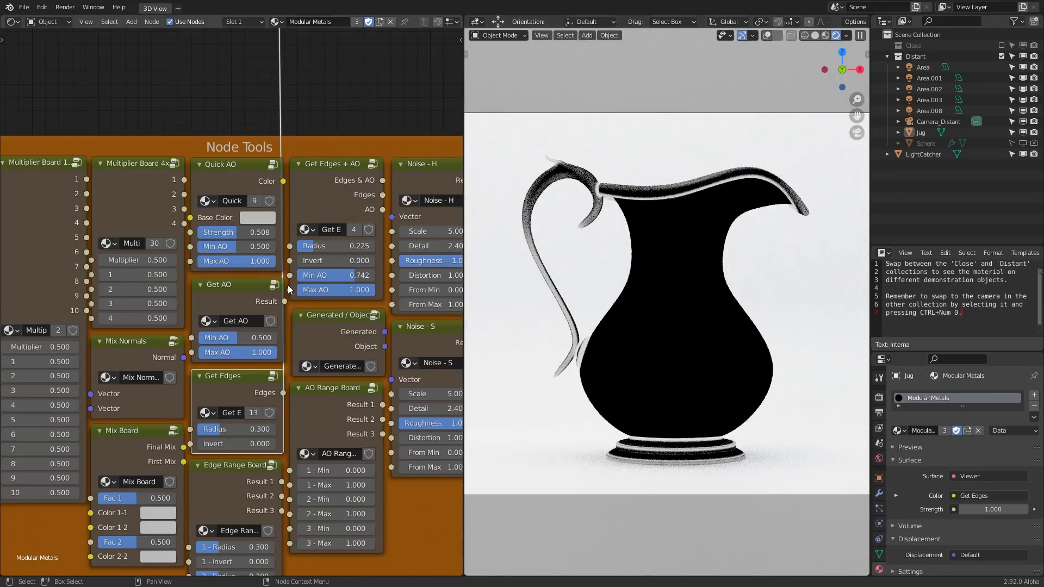
Enter the Get Edges group, inspect its Bevel and Geometry nodes, and return to the main node tree
{"action": "left_click", "coordinate": [273, 375]}
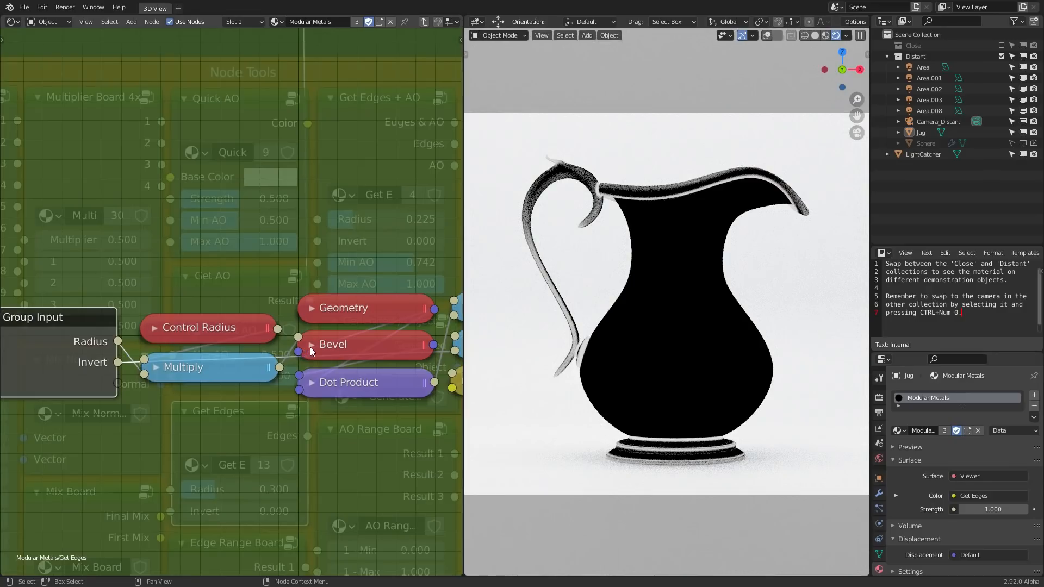
{"action": "left_click", "coordinate": [310, 346]}
{"action": "left_click", "coordinate": [311, 346]}
{"action": "left_click", "coordinate": [309, 311]}
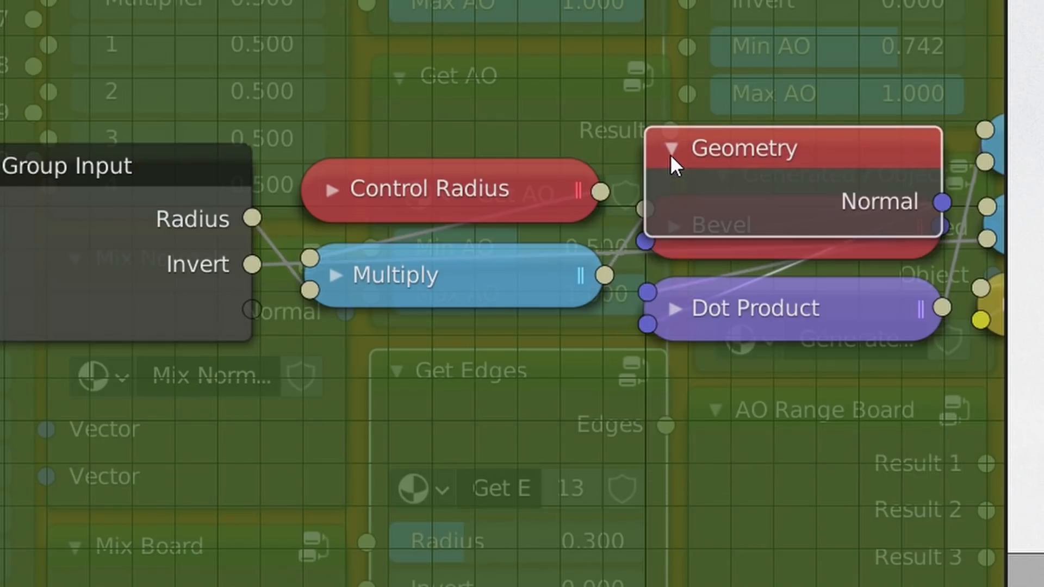
{"action": "left_click", "coordinate": [671, 156]}
{"action": "key", "text": "Tab"}
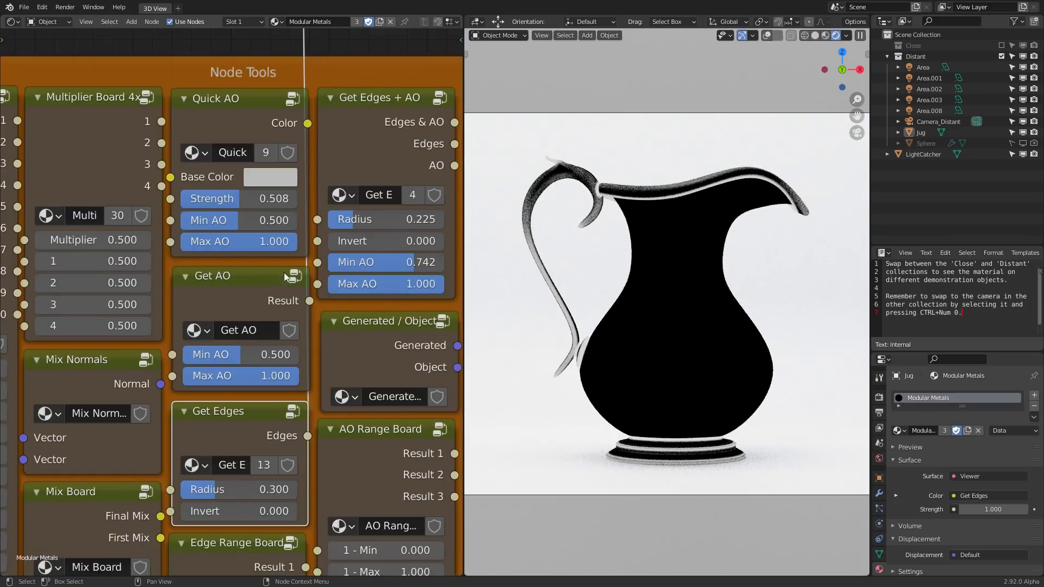
Show the Complex Iron shader on the jug again in place of the Get Edges preview
{"action": "scroll", "coordinate": [294, 286], "scroll_direction": "down", "scroll_amount": 14}
{"action": "middle_click_drag", "start_coordinate": [272, 285], "coordinate": [347, 547]}
{"action": "left_click", "coordinate": [271, 186], "text": "ctrl+shift"}
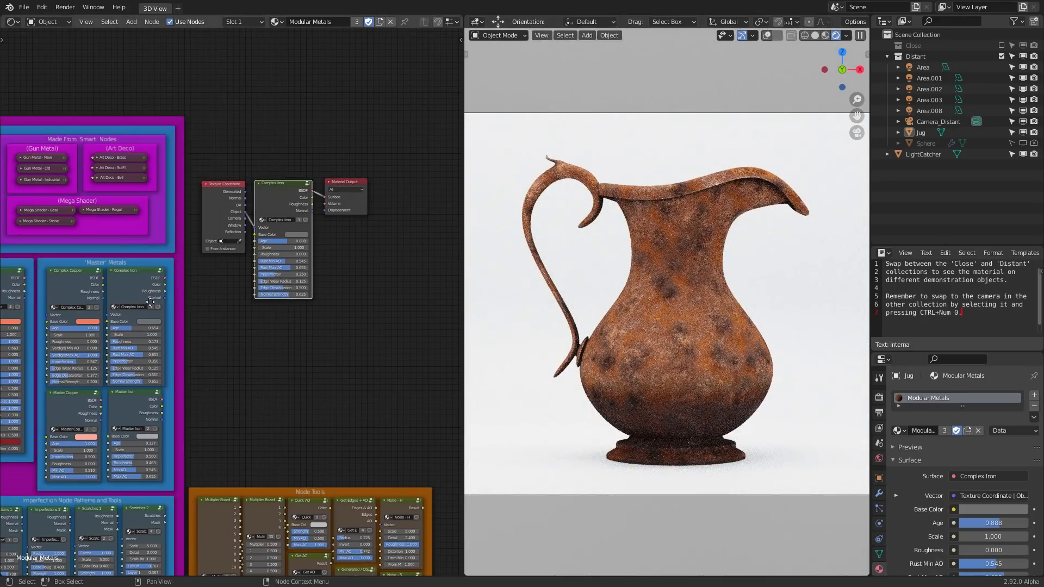
Preview the Gun Metal, Smart Rust and Smart Corroded Copper shaders on the jug one after another
{"action": "middle_click_drag", "start_coordinate": [145, 296], "coordinate": [348, 266]}
{"action": "middle_click_drag", "start_coordinate": [145, 469], "coordinate": [274, 265]}
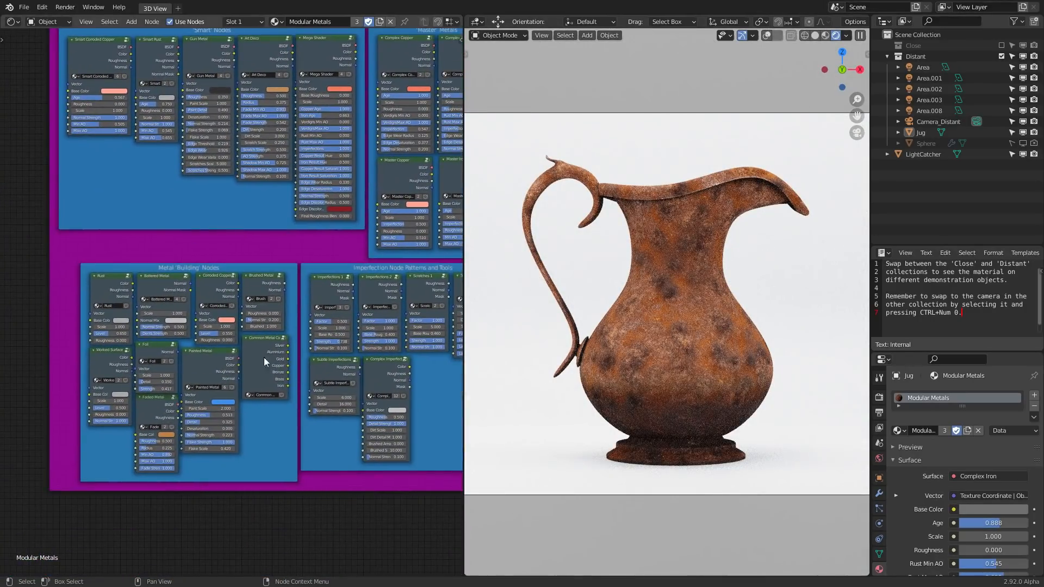
{"action": "middle_click_drag", "start_coordinate": [314, 150], "coordinate": [351, 287]}
{"action": "scroll", "coordinate": [246, 232], "scroll_direction": "up", "scroll_amount": 5}
{"action": "middle_click_drag", "start_coordinate": [217, 181], "coordinate": [236, 267]}
{"action": "left_click", "coordinate": [246, 234], "text": "ctrl+shift"}
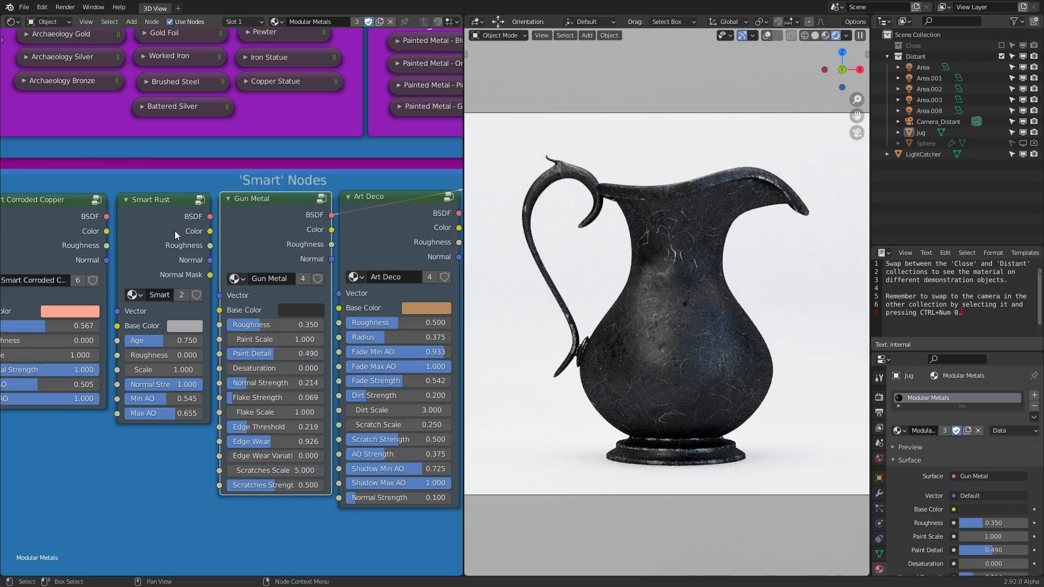
{"action": "left_click", "coordinate": [151, 213], "text": "ctrl+shift"}
{"action": "middle_click_drag", "start_coordinate": [21, 198], "coordinate": [101, 218]}
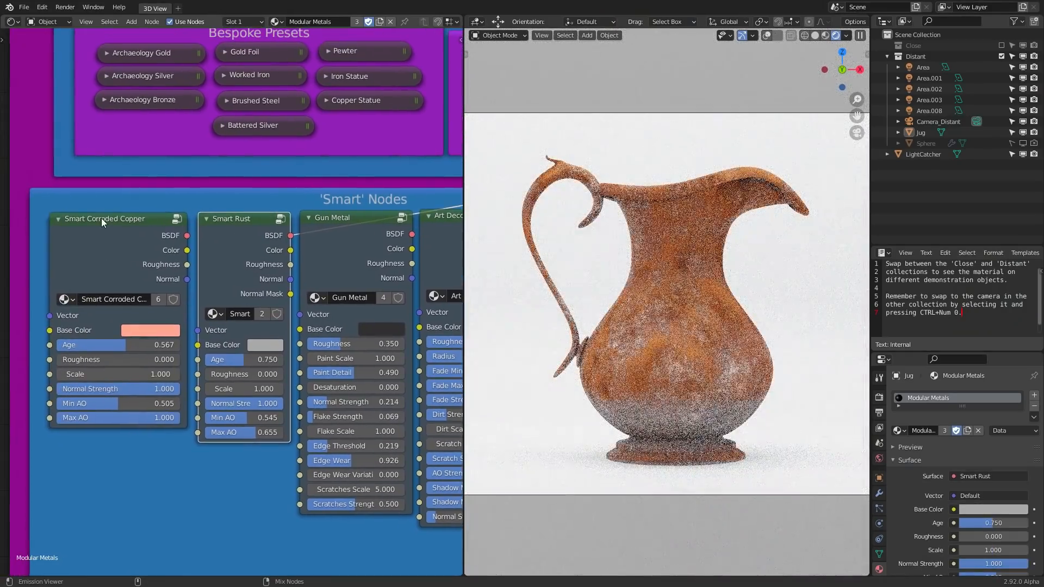
{"action": "left_click", "coordinate": [101, 217], "text": "ctrl+shift"}
Preview the Art Deco shader on the jug and replace it with the Mega Shader
{"action": "middle_click_drag", "start_coordinate": [331, 251], "coordinate": [52, 271]}
{"action": "left_click", "coordinate": [197, 246], "text": "ctrl+shift"}
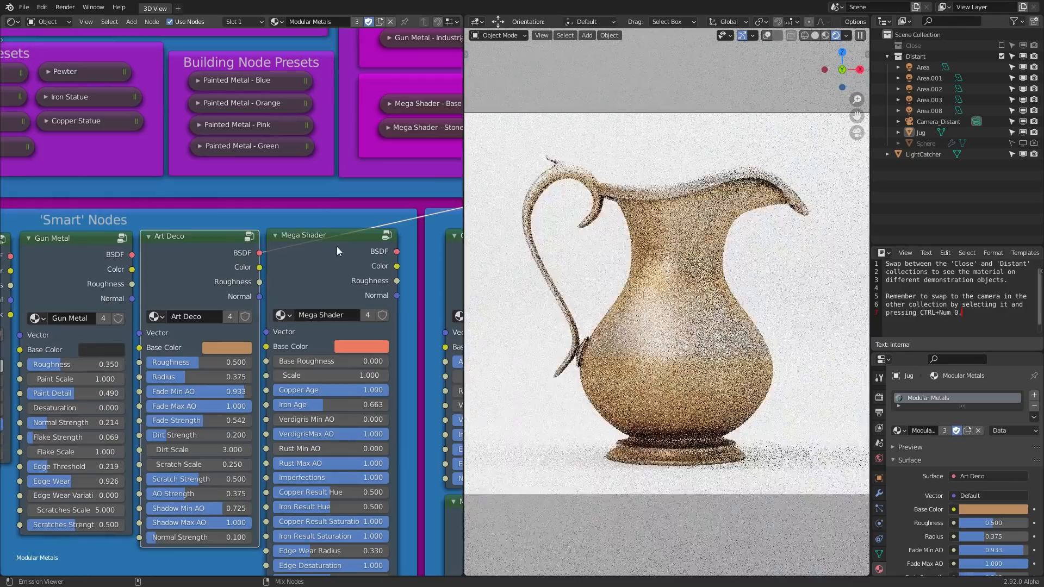
{"action": "left_click", "coordinate": [359, 253], "text": "ctrl+shift"}
{"action": "scroll", "coordinate": [340, 288], "scroll_direction": "left", "scroll_amount": 2}
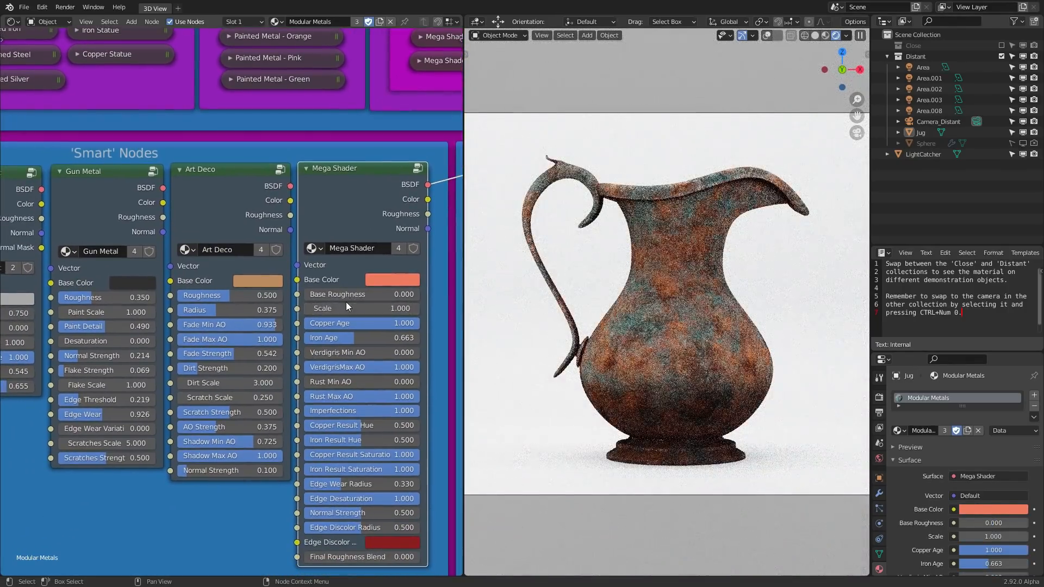
Review the whole Modular Metals node layout, including the Presets, Master Metals and Node Tools frames
{"action": "scroll", "coordinate": [346, 301], "scroll_direction": "down", "scroll_amount": 4}
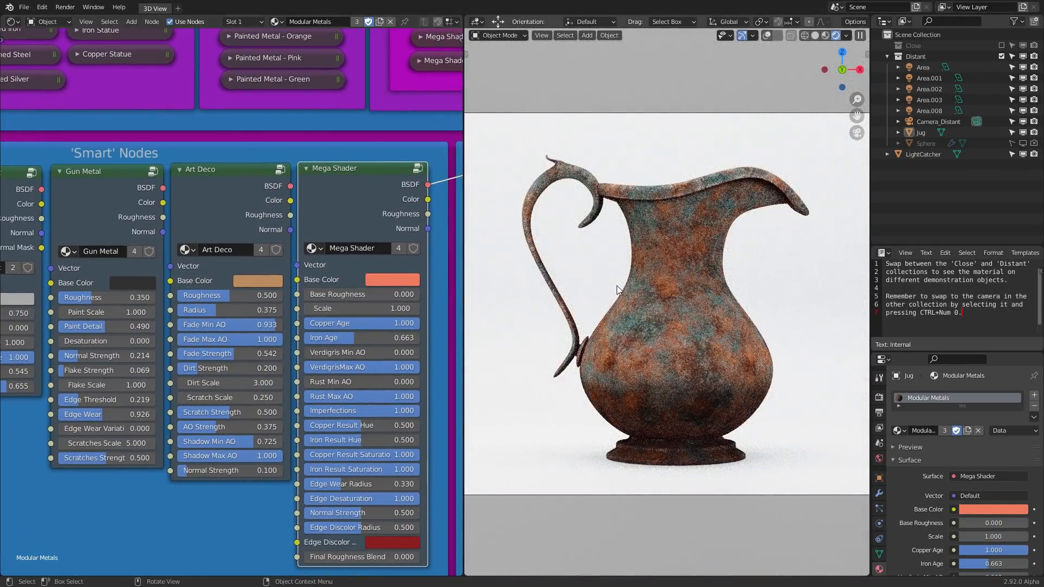
{"action": "scroll", "coordinate": [264, 293], "scroll_direction": "down", "scroll_amount": 3}
{"action": "scroll", "coordinate": [269, 279], "scroll_direction": "down", "scroll_amount": 4}
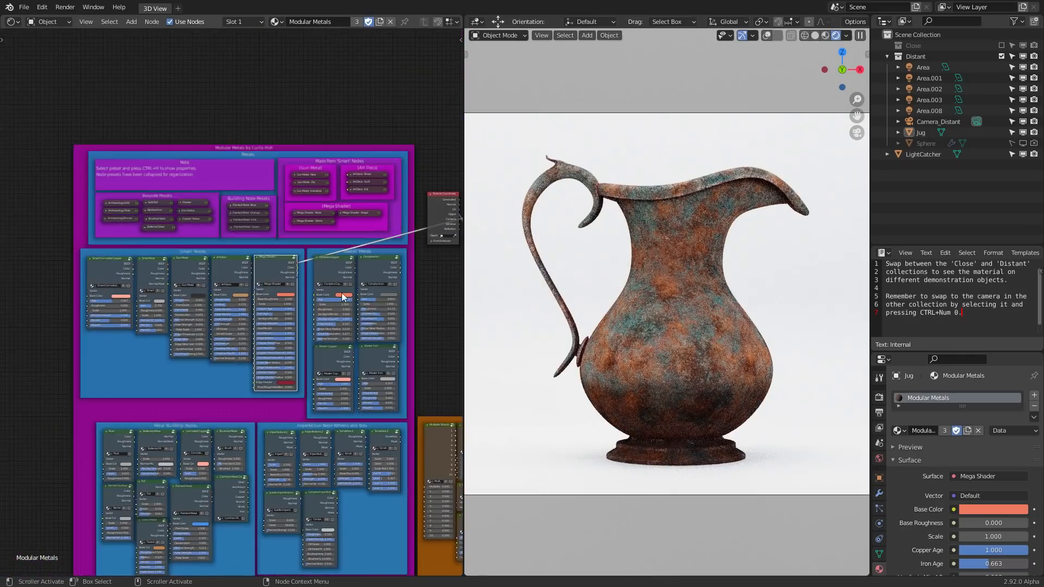
{"action": "middle_click_drag", "start_coordinate": [290, 301], "coordinate": [328, 356]}
{"action": "scroll", "coordinate": [373, 279], "scroll_direction": "up", "scroll_amount": 5}
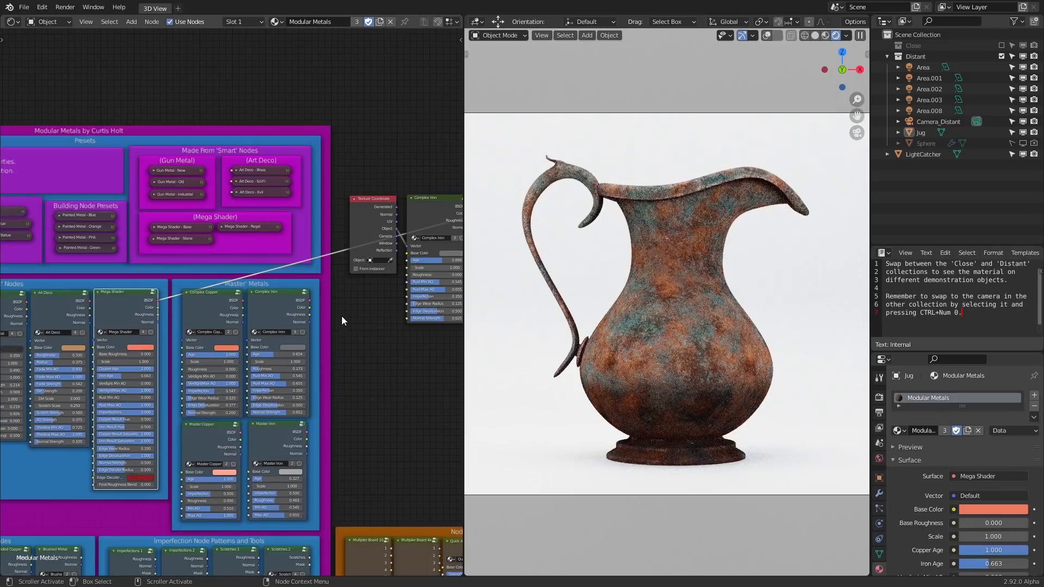
{"action": "middle_click_drag", "start_coordinate": [363, 324], "coordinate": [308, 194]}
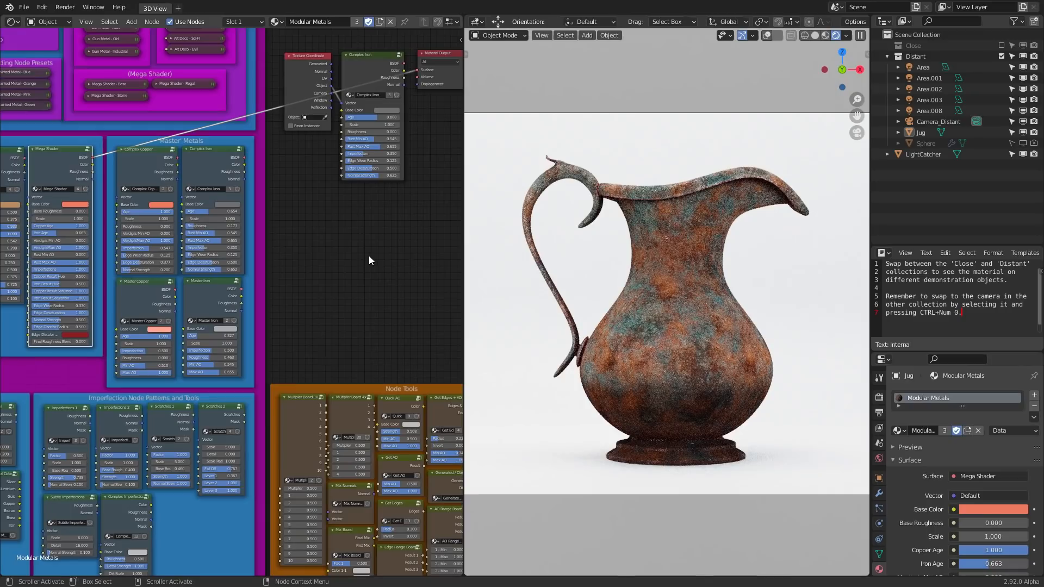
{"action": "middle_click_drag", "start_coordinate": [368, 258], "coordinate": [402, 305]}
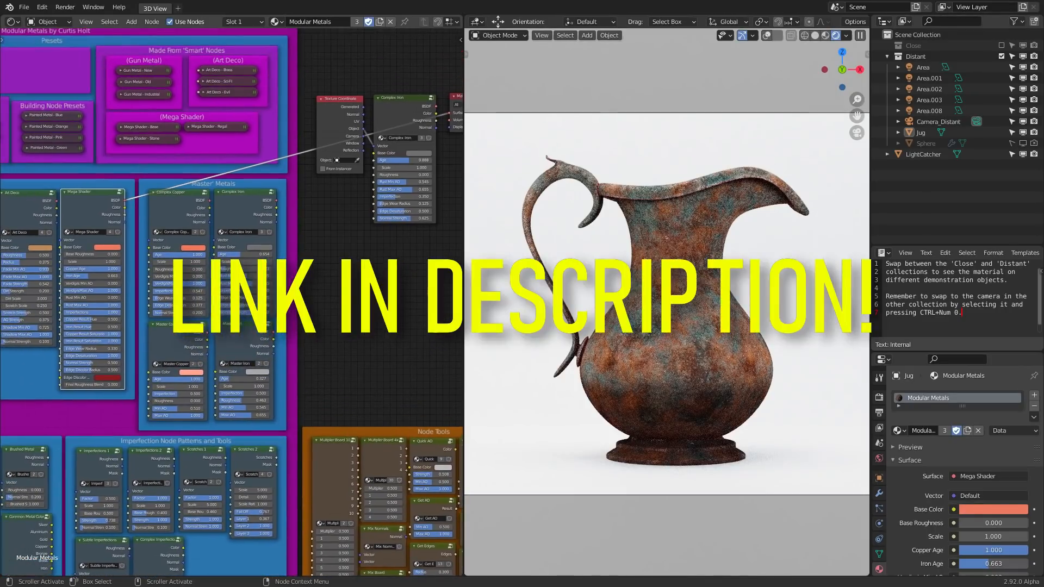
{"action": "middle_click_drag", "start_coordinate": [272, 178], "coordinate": [222, 279]}
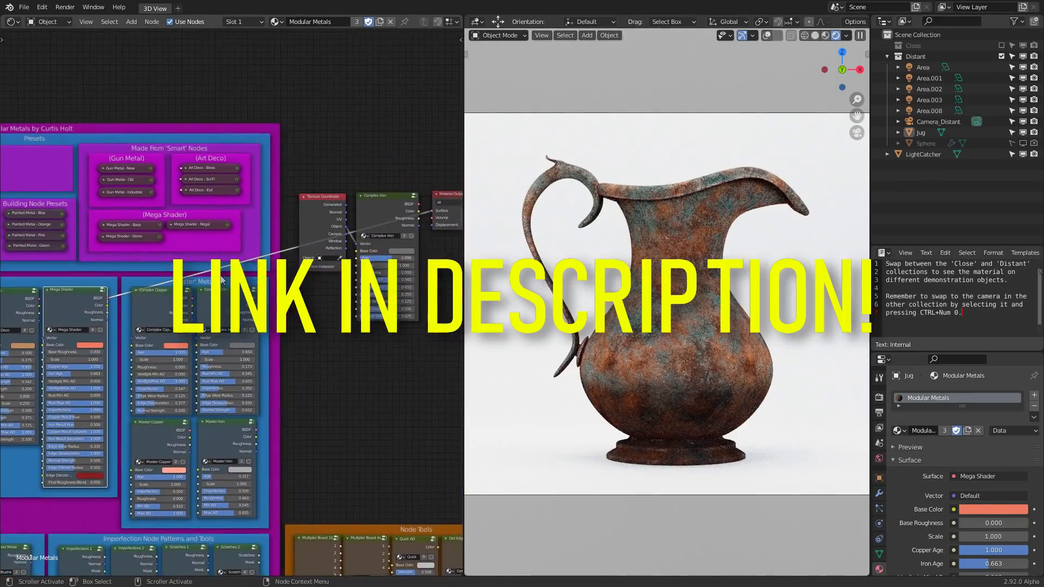